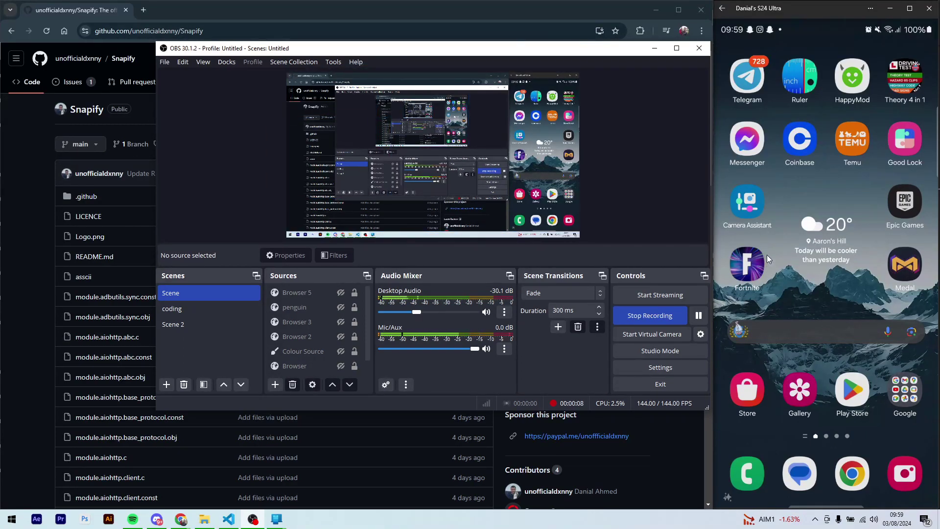
Select and deselect the Browser source, then briefly show and hide the PloitZ Discord server
left_click(313, 370)
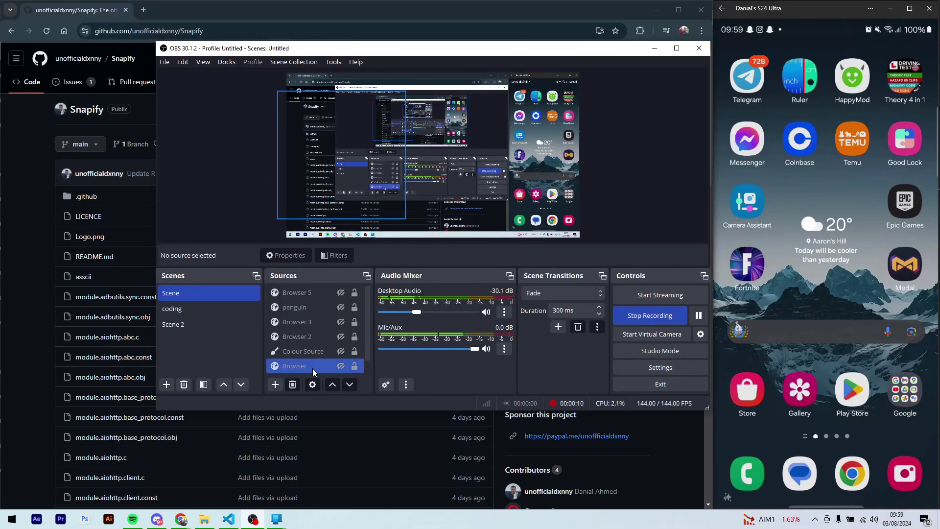
left_click(313, 370, "ctrl")
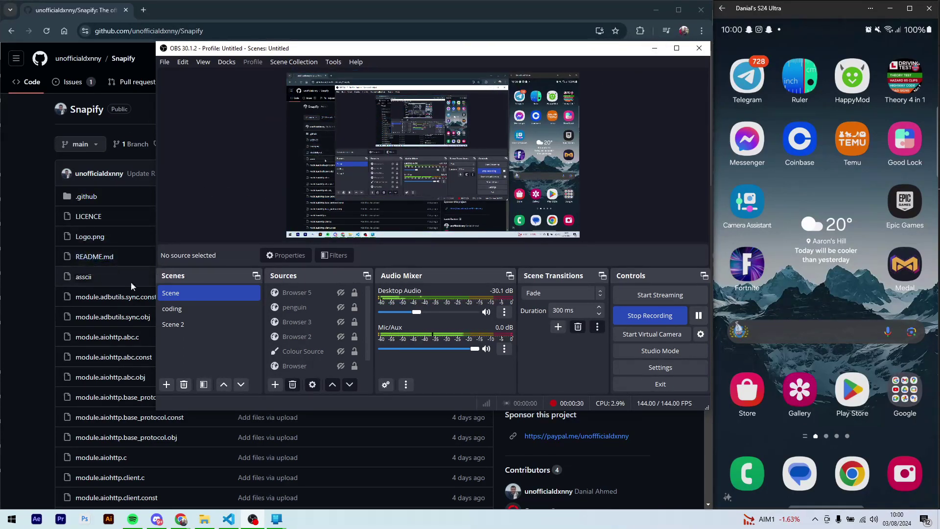
left_click(155, 520)
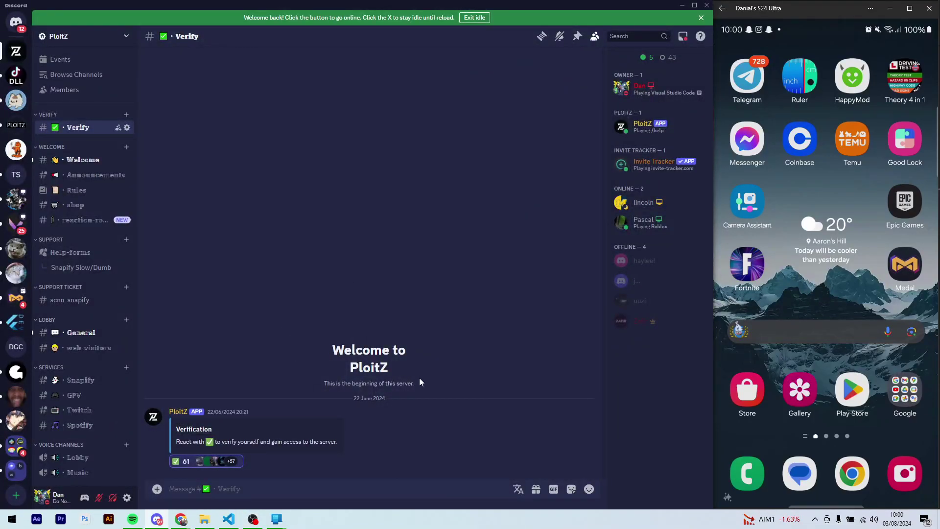
left_click(685, 5)
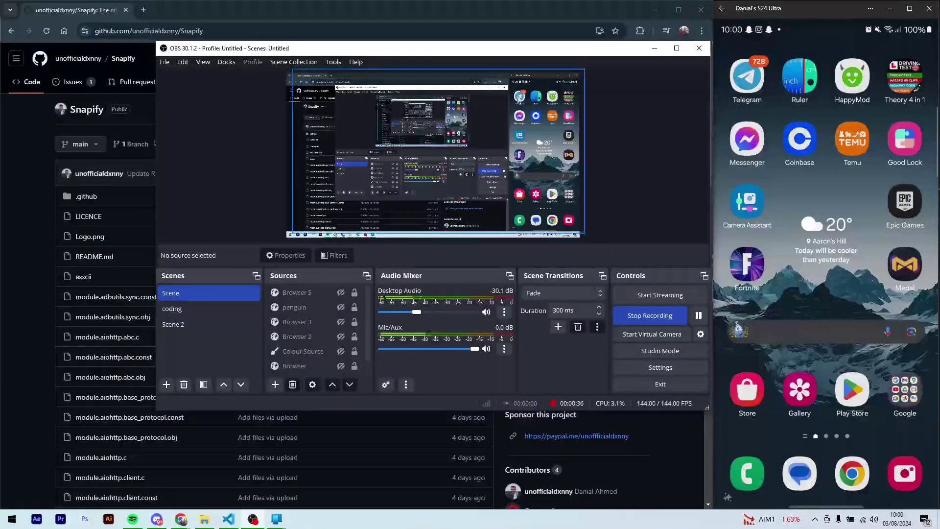
Open the Snapify Android v7 release on GitHub and review its assets, including u2.jar's upload time
left_click(18, 229)
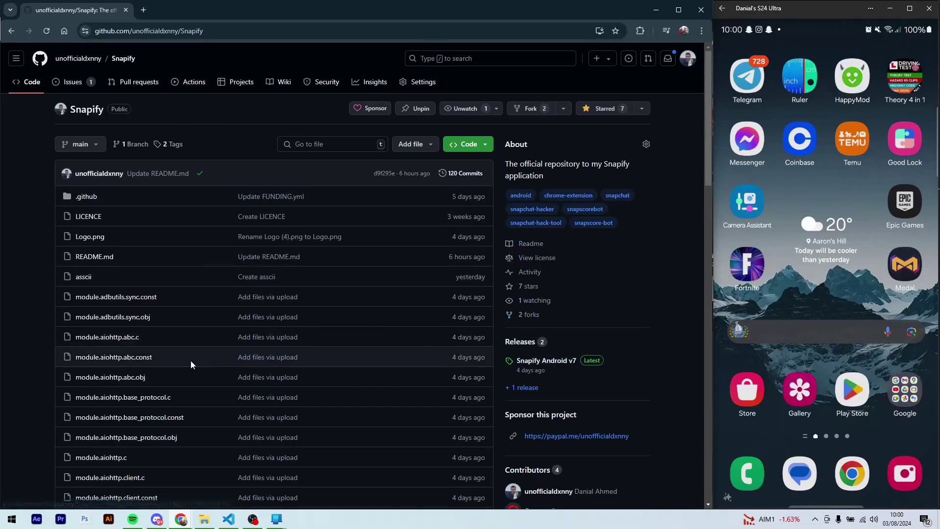
left_click(569, 377)
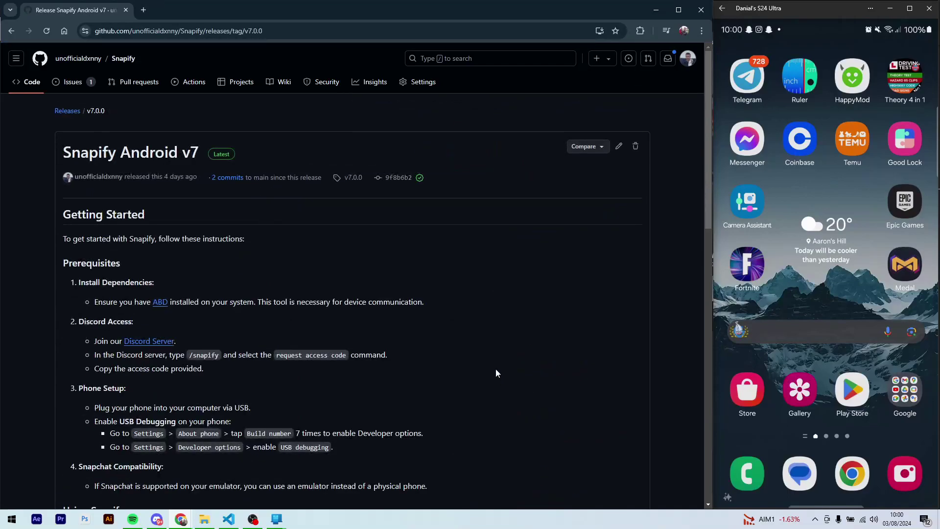
scroll(493, 351, "down", 1)
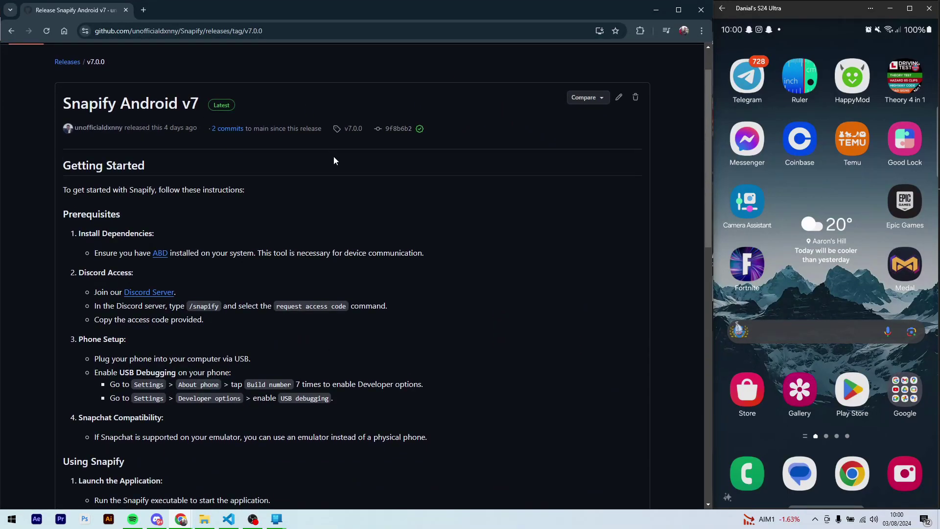
scroll(346, 164, "up", 1)
scroll(347, 164, "down", 15)
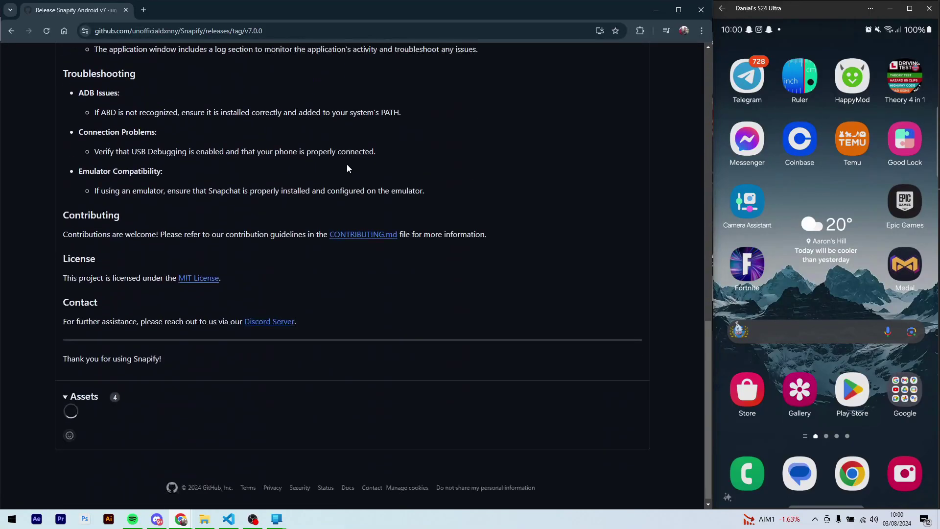
scroll(347, 169, "up", 15)
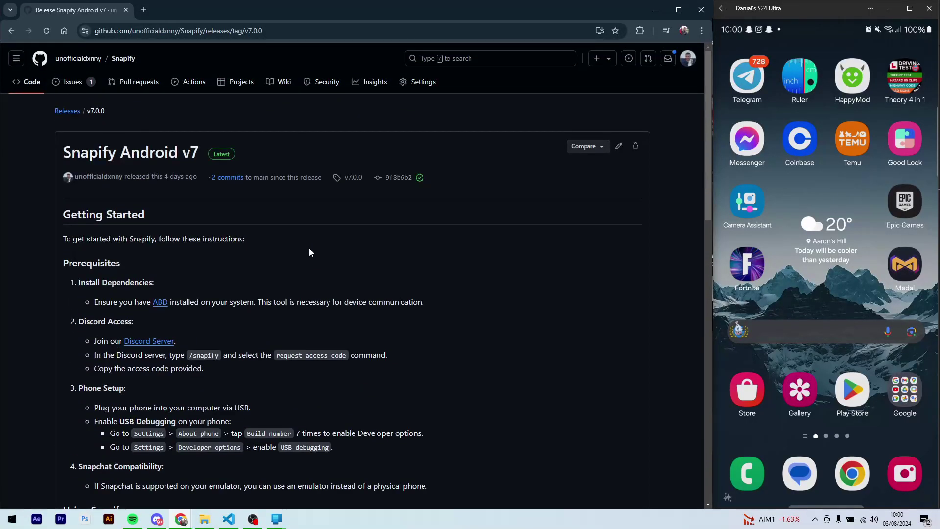
scroll(313, 265, "down", 15)
scroll(313, 265, "up", 7)
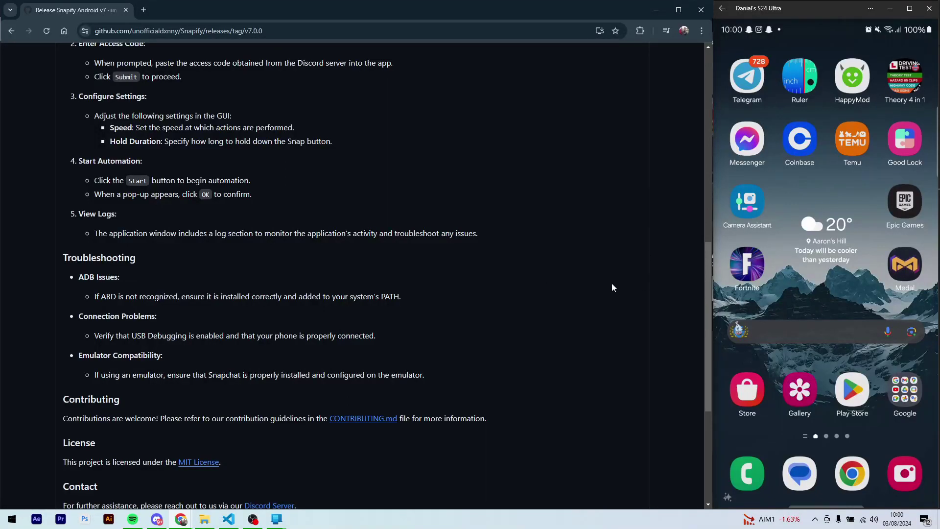
scroll(612, 288, "down", 5)
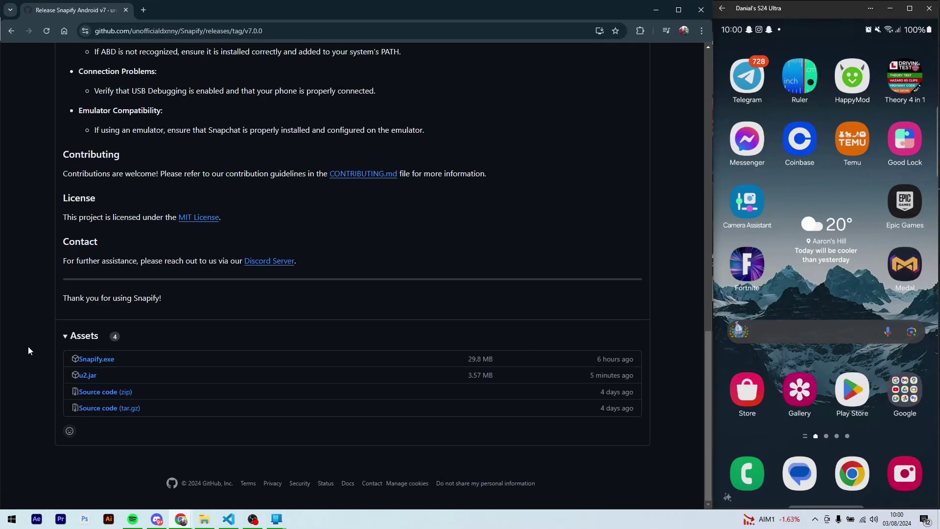
left_click_drag(592, 375, 651, 375)
left_click(639, 283)
Download Snapify.exe and u2.jar from the release assets and check their download progress
left_click(99, 360)
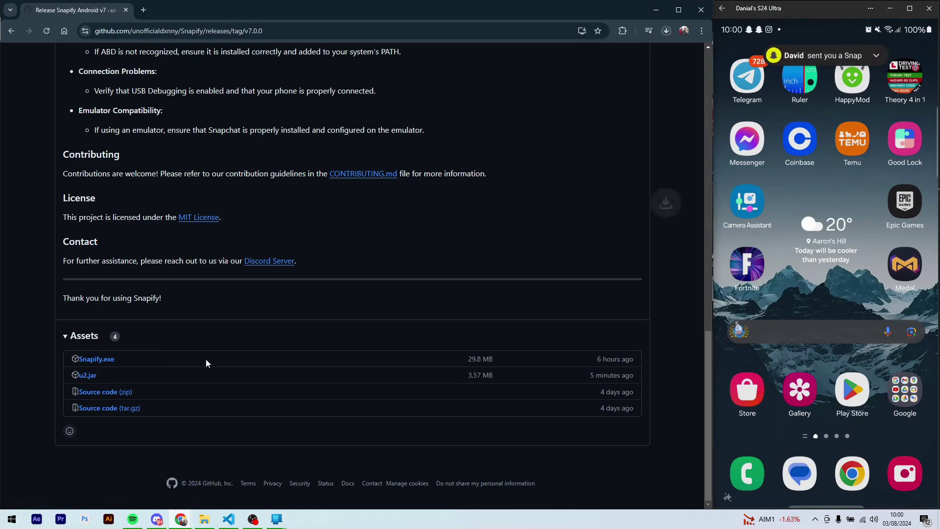
left_click(90, 376)
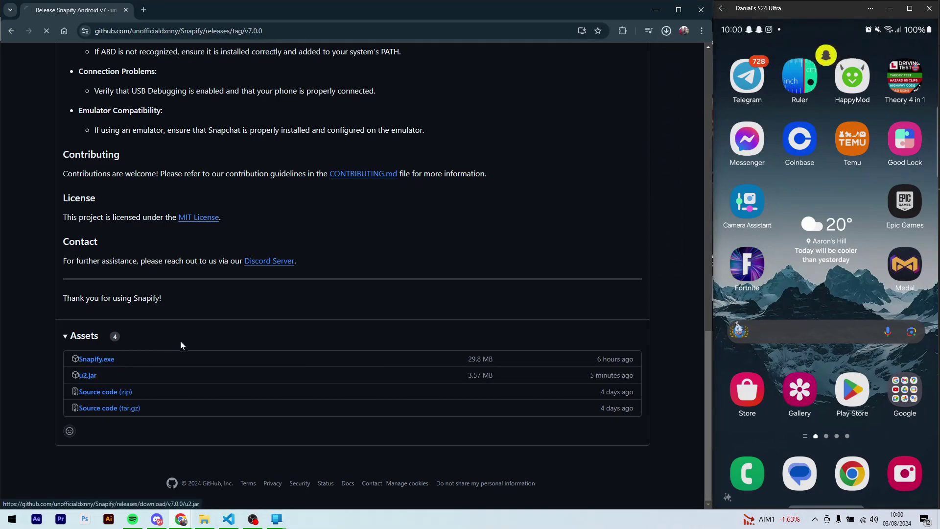
left_click(669, 35)
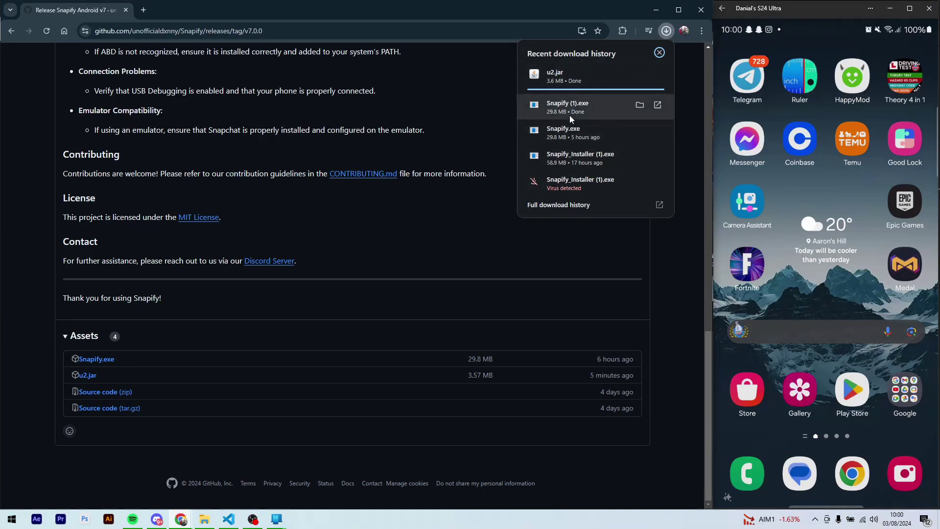
left_click(474, 218)
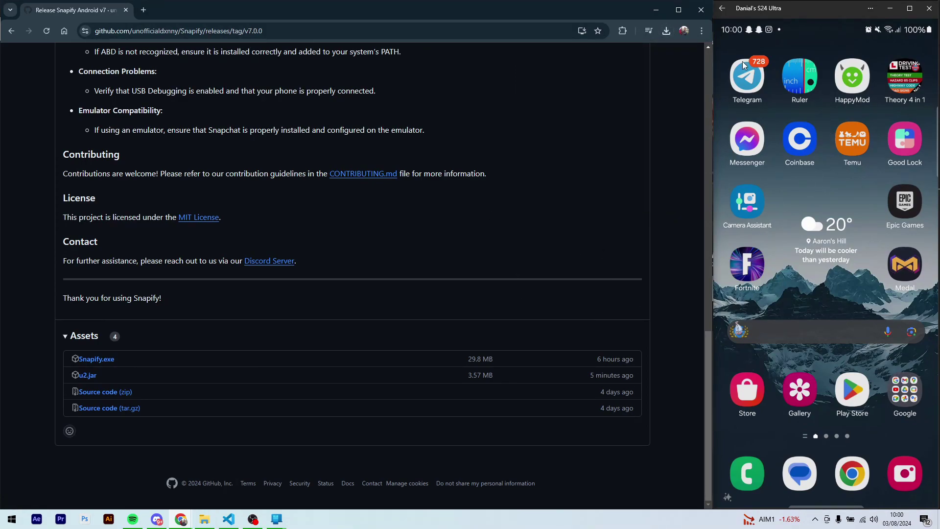
On the mirrored phone, page through the home screen apps, then pull down the quick settings panel
left_click_drag(833, 222, 823, 230)
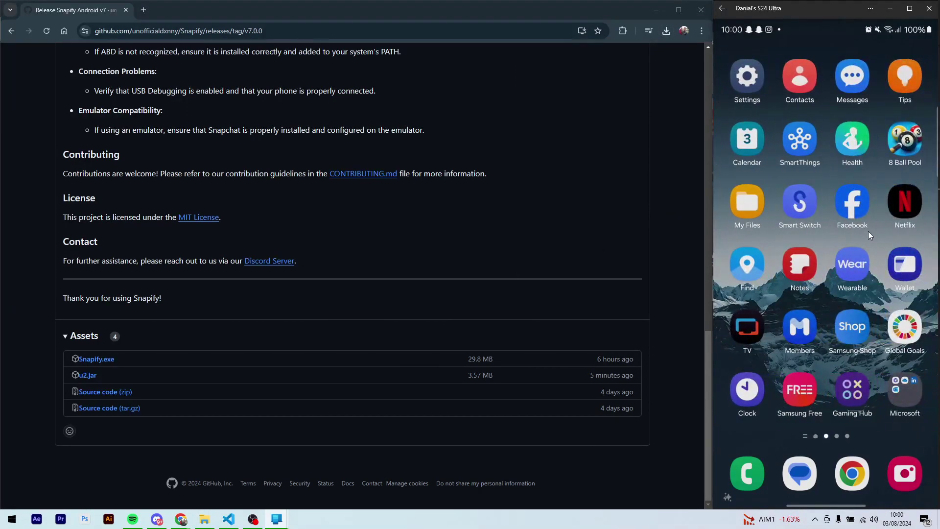
scroll(868, 231, "down", 2)
scroll(849, 221, "up", 3)
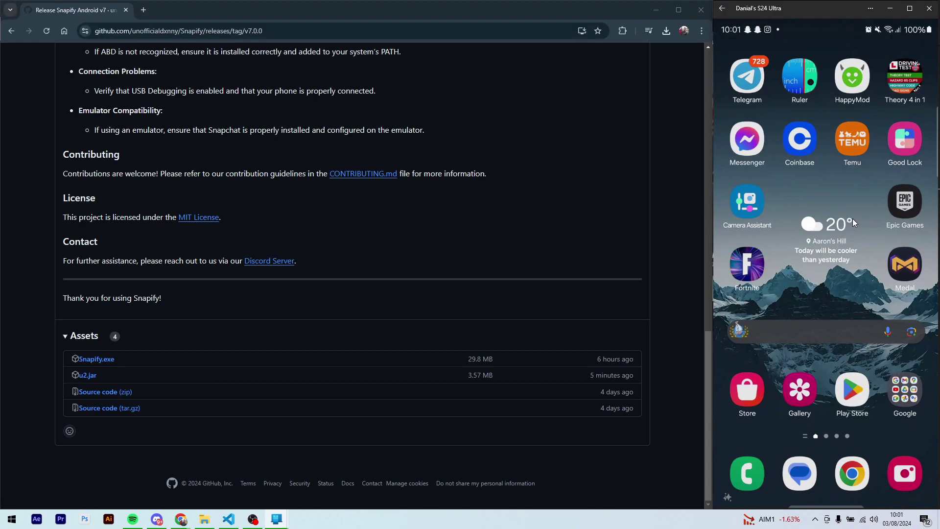
scroll(883, 229, "down", 3)
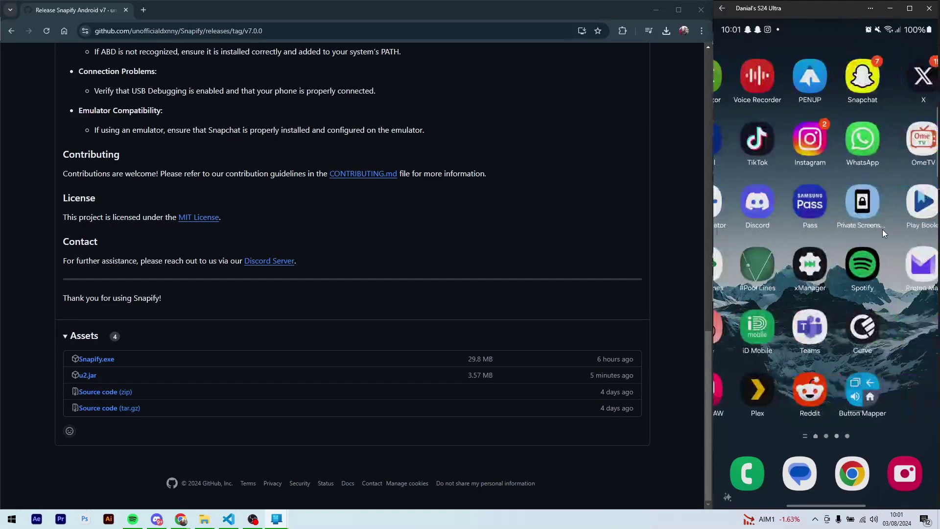
scroll(883, 233, "up", 4)
scroll(901, 231, "down", 2)
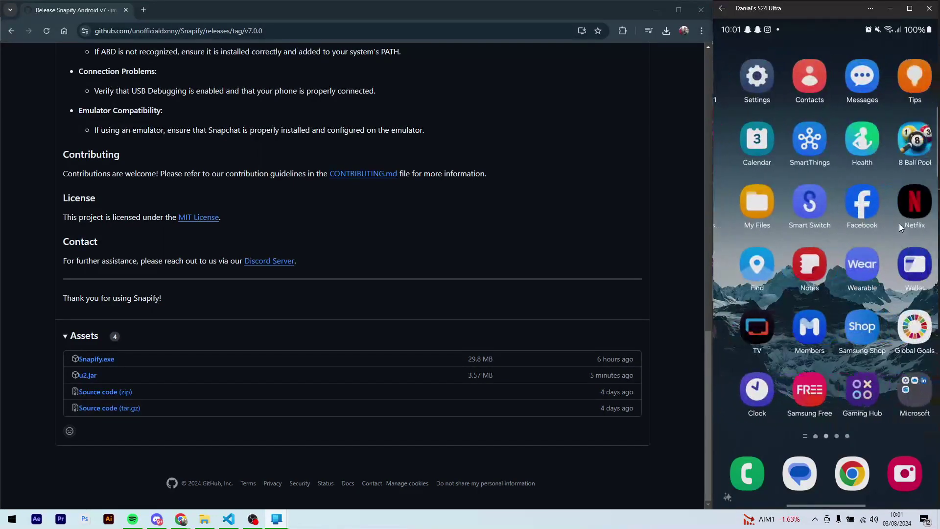
scroll(879, 224, "up", 2)
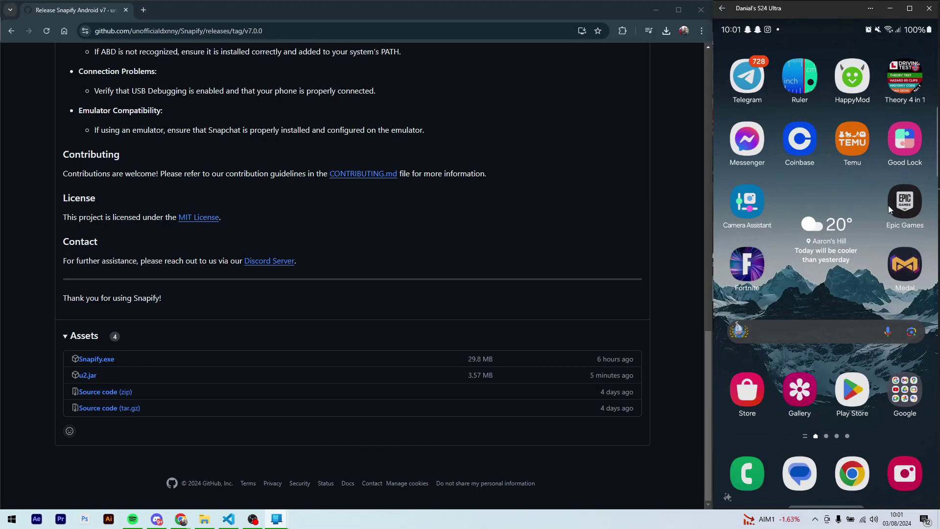
scroll(895, 222, "down", 3)
In phone Settings, go to About phone > Software information and tap Build number to confirm developer mode
scroll(912, 32, "up", 2)
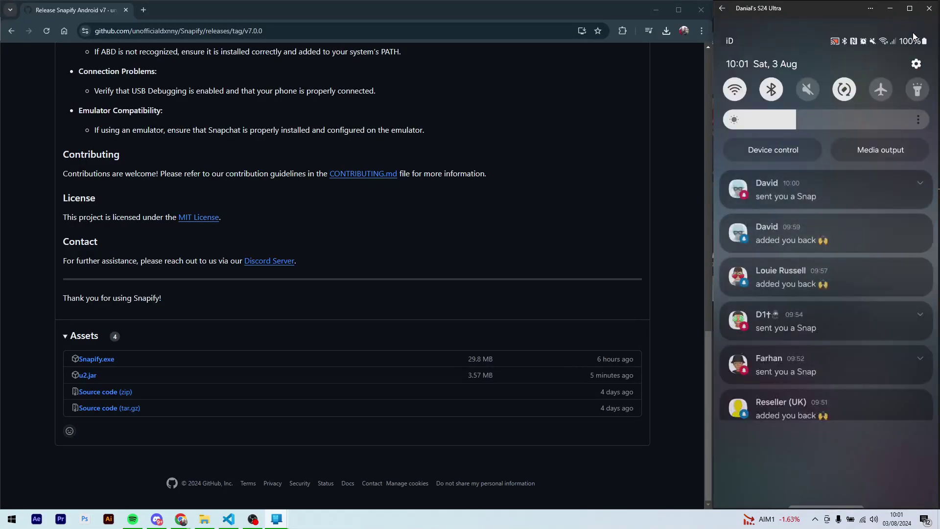
left_click(916, 65)
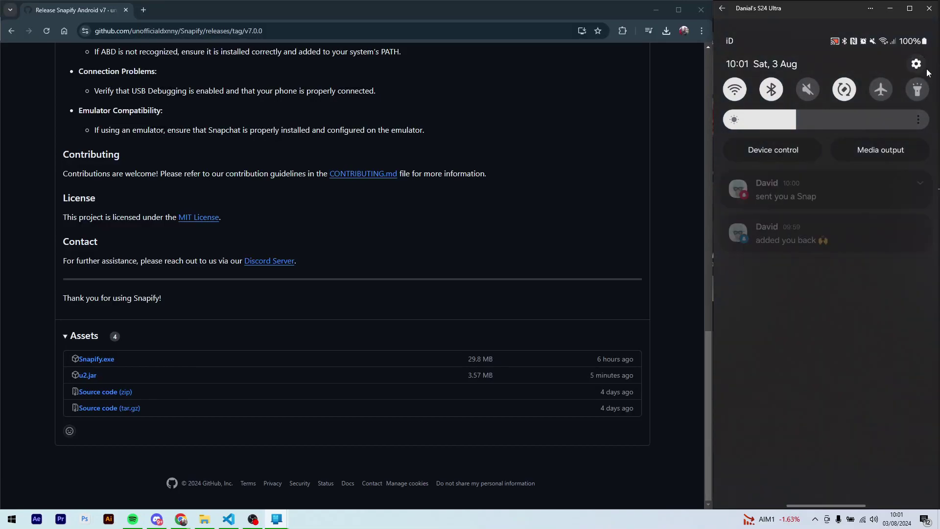
scroll(796, 255, "down", 10)
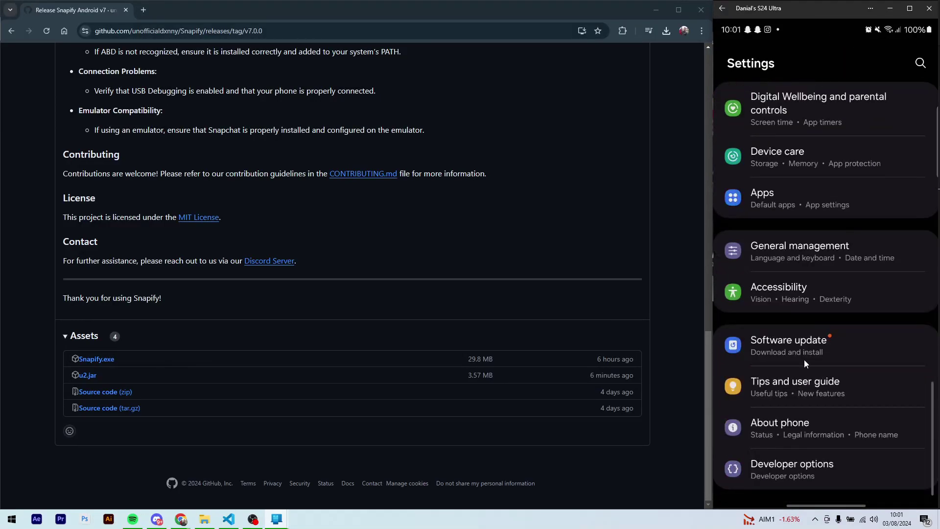
left_click(797, 431)
left_click_drag(819, 412, 856, 273)
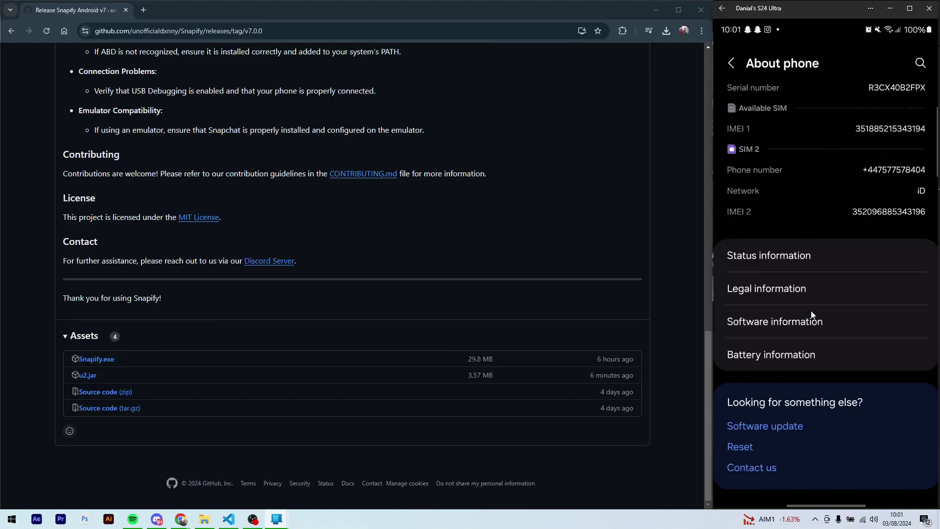
left_click(775, 328)
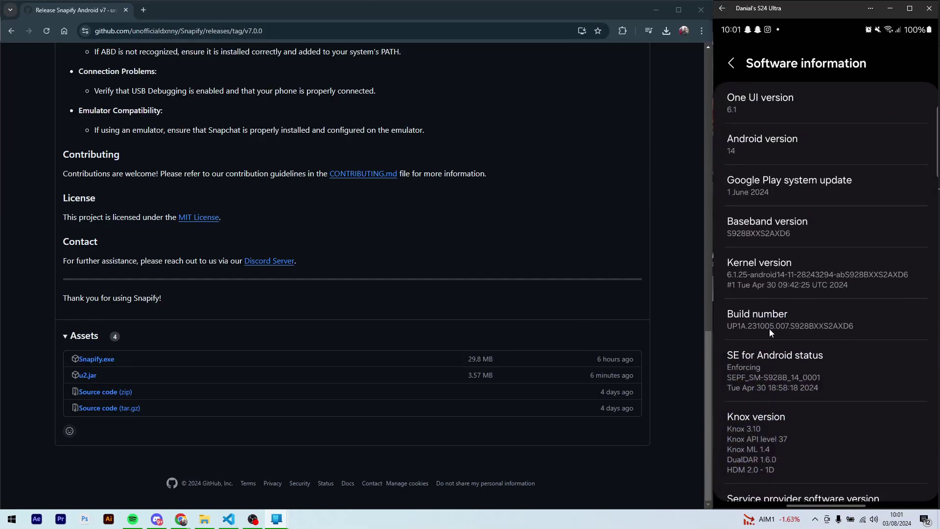
left_click(782, 320)
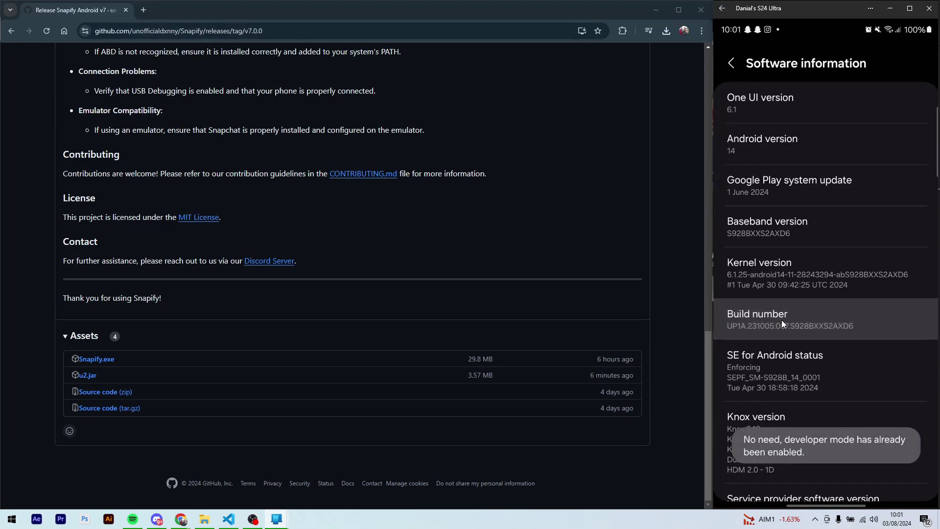
left_click(782, 320)
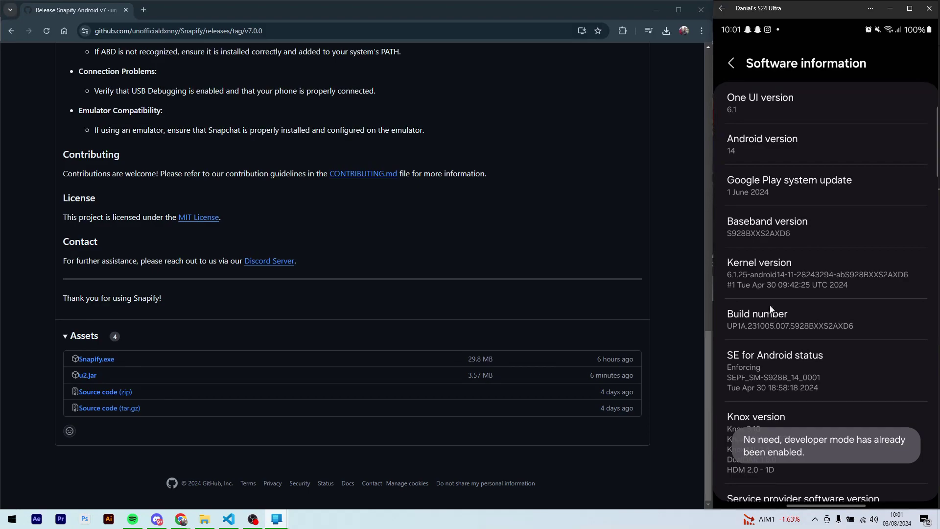
Enable USB debugging in Developer options, allow this computer, and bring up recent apps
left_click(729, 63)
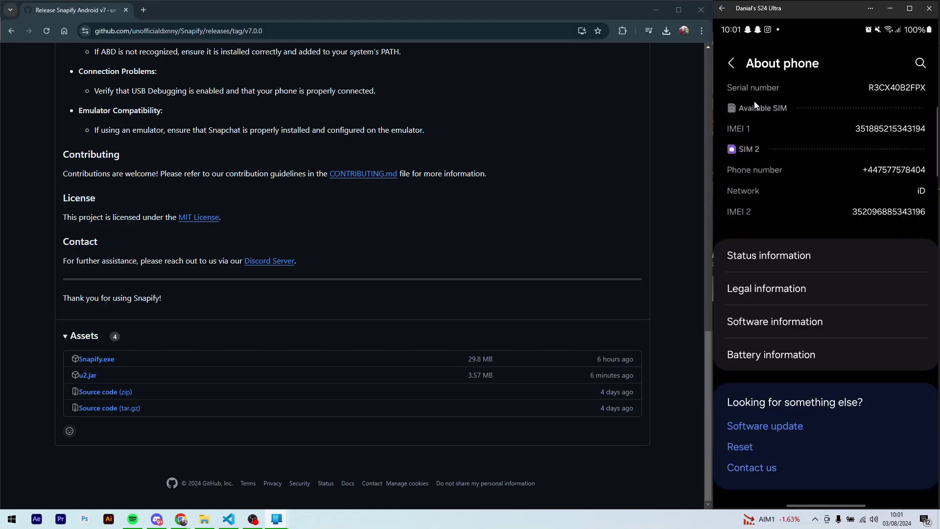
left_click(727, 60)
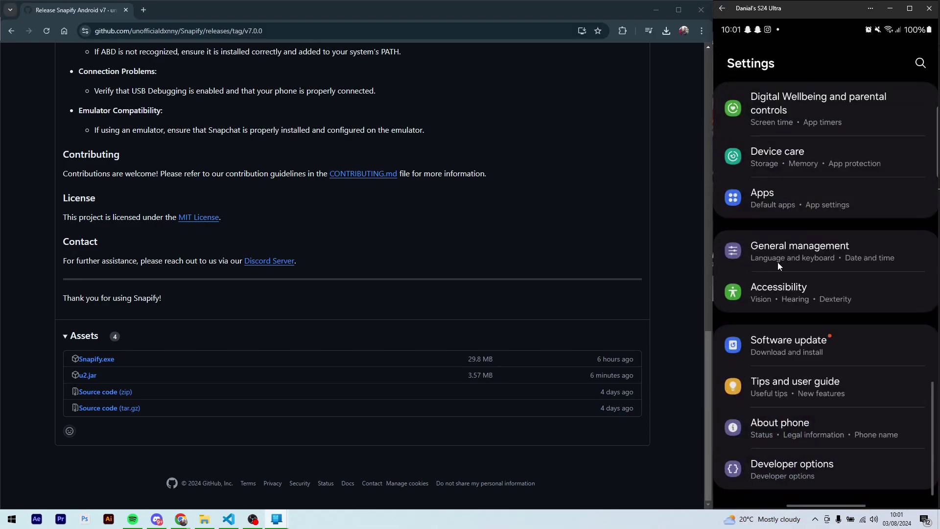
left_click(795, 451)
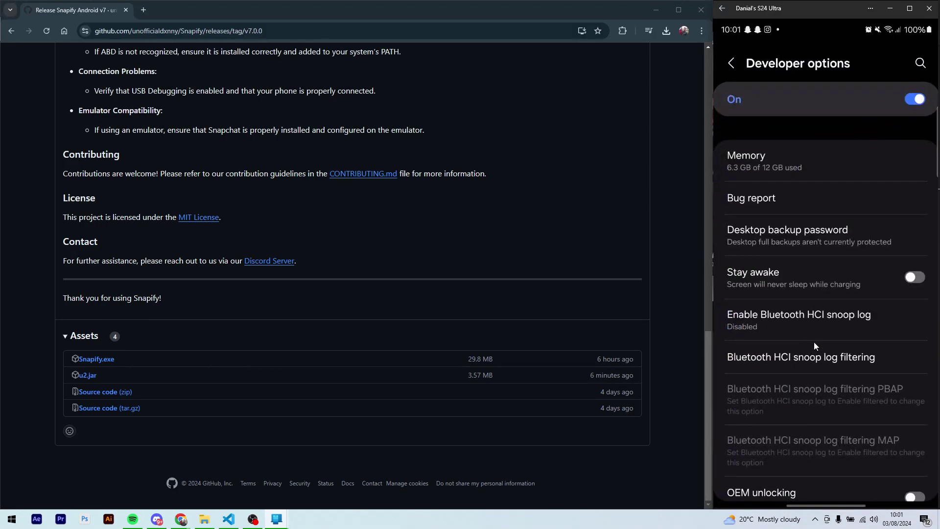
scroll(811, 338, "down", 5)
scroll(810, 333, "down", 3)
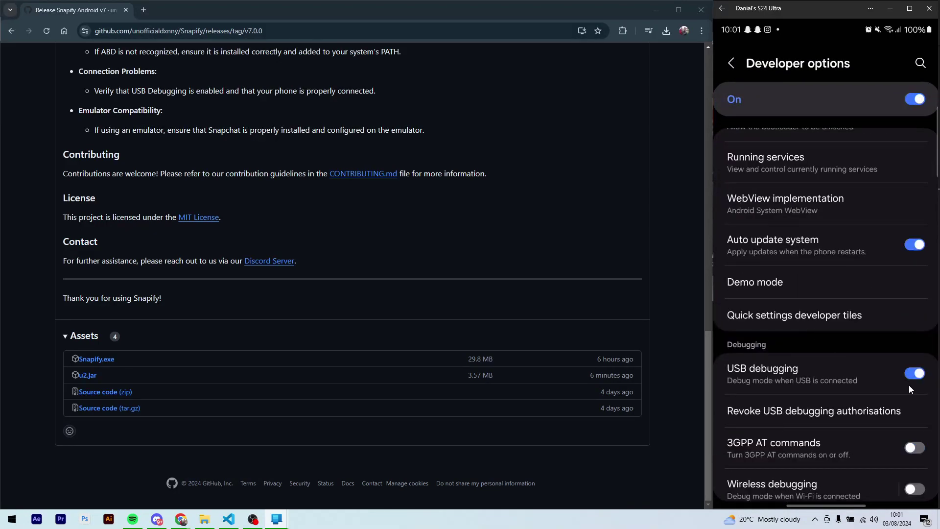
scroll(754, 339, "down", 1)
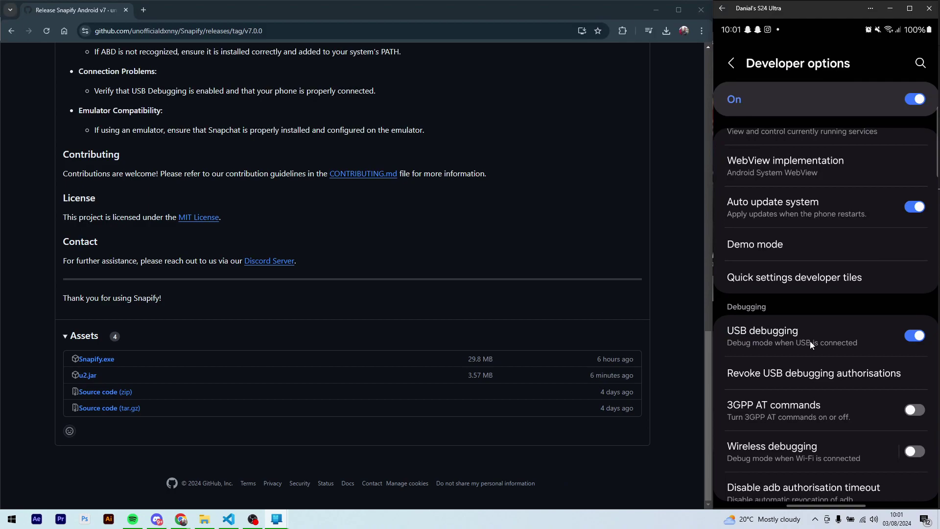
left_click(912, 342)
left_click(915, 338)
left_click(876, 471)
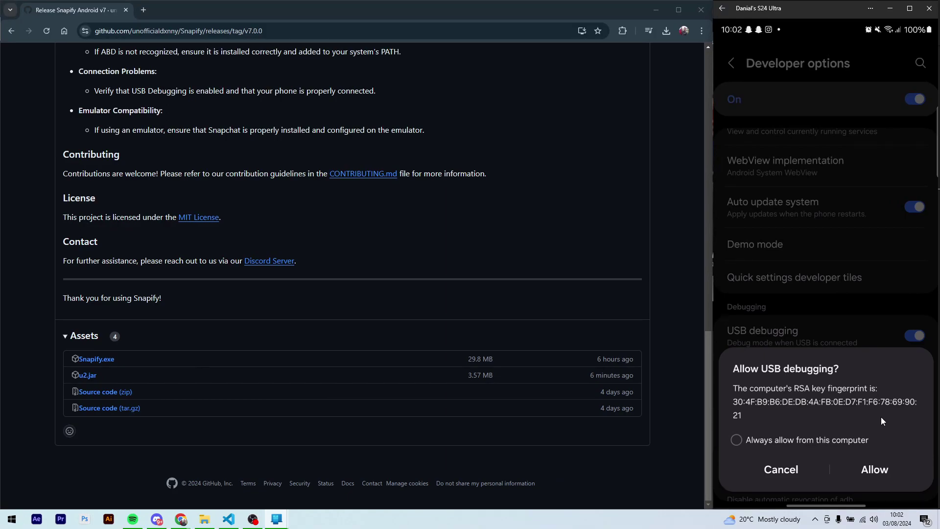
left_click(882, 470)
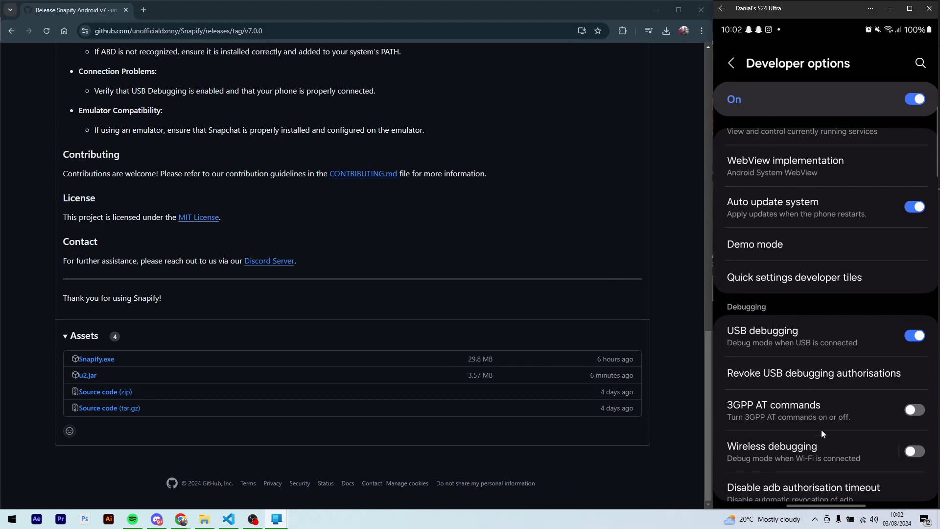
left_click_drag(830, 502, 824, 370)
Return the phone to home, then run Snapify (1).exe from Chrome downloads, bypassing SmartScreen with Run anyway
left_click(853, 80)
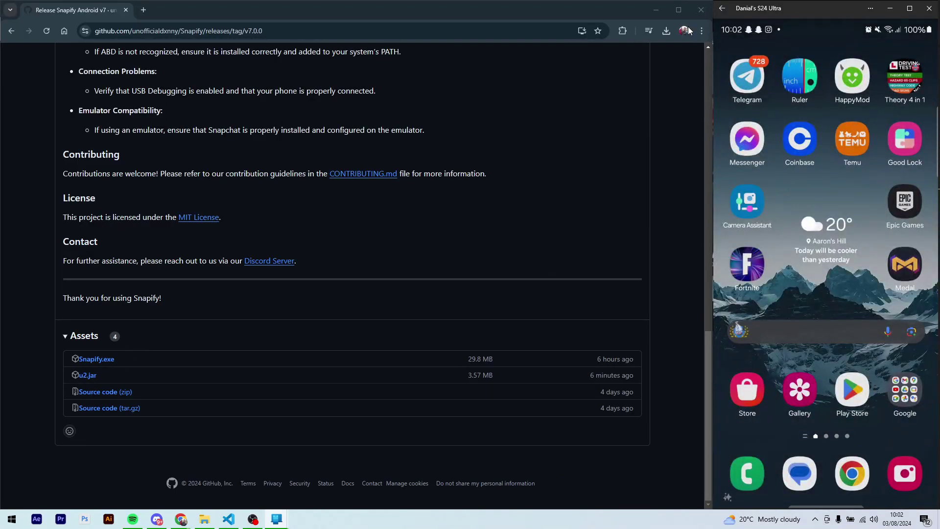
left_click(667, 31)
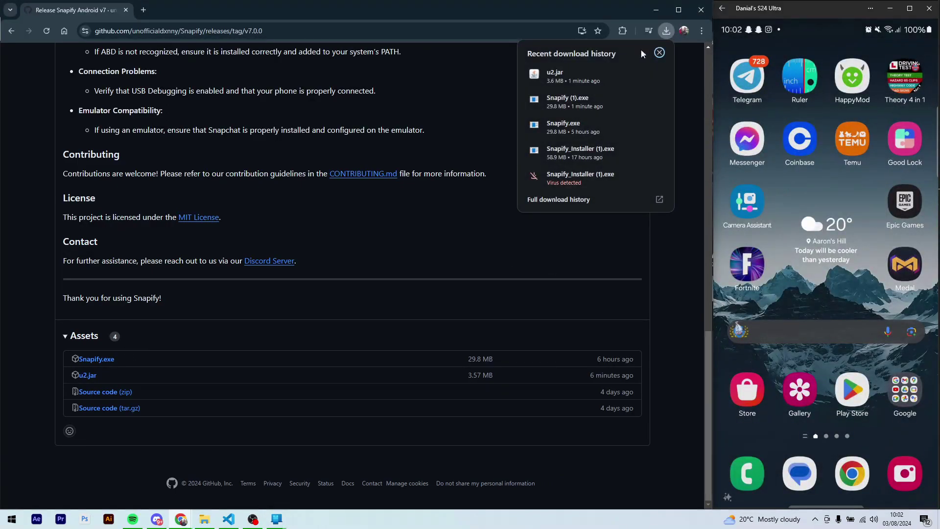
left_click(564, 105)
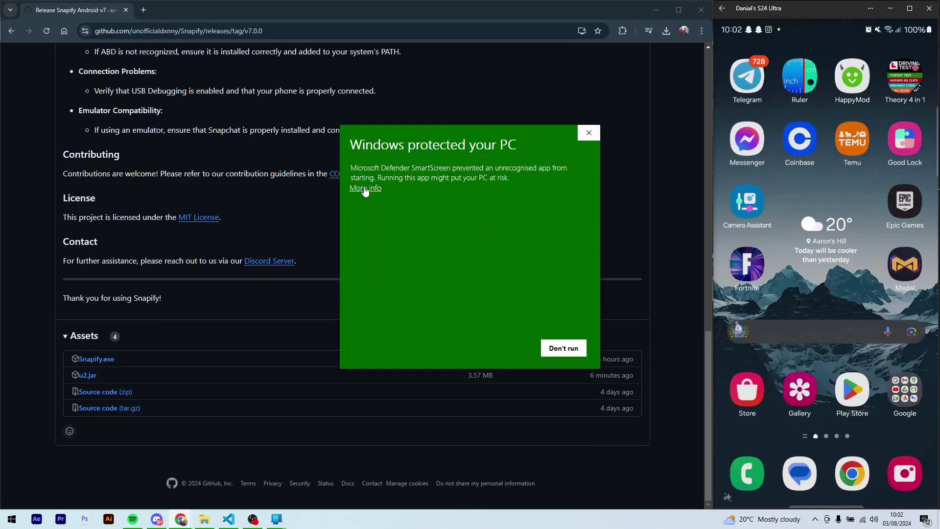
left_click(365, 189)
left_click(515, 349)
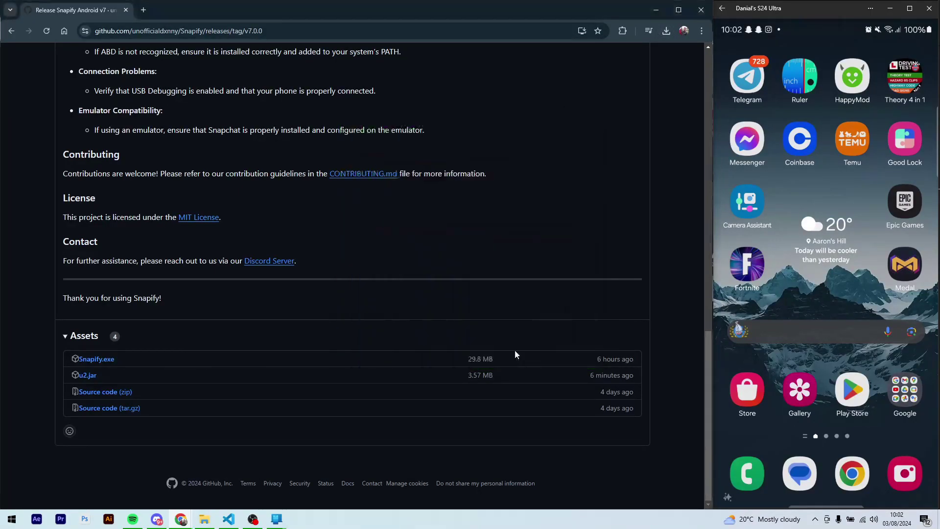
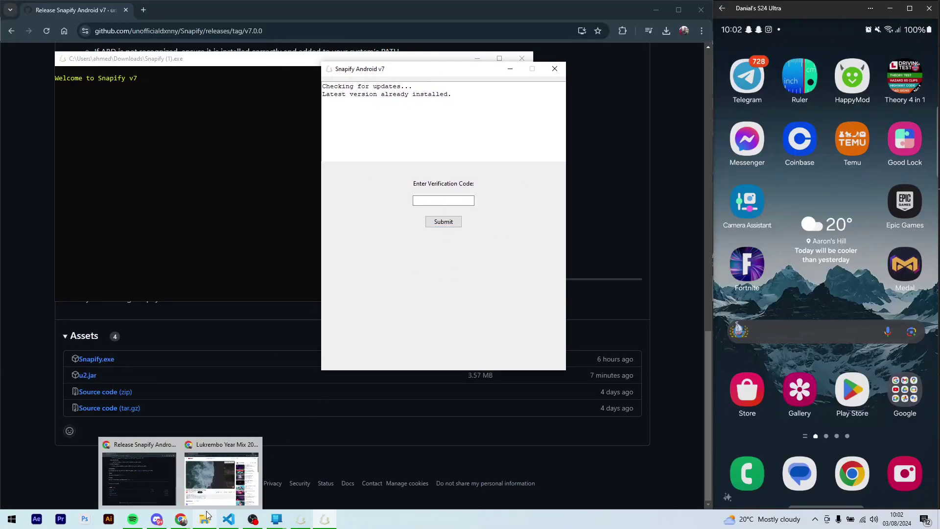
In Discord's #General channel, run /snapify_code to request a Snapify verification code
mouse_move(264, 522)
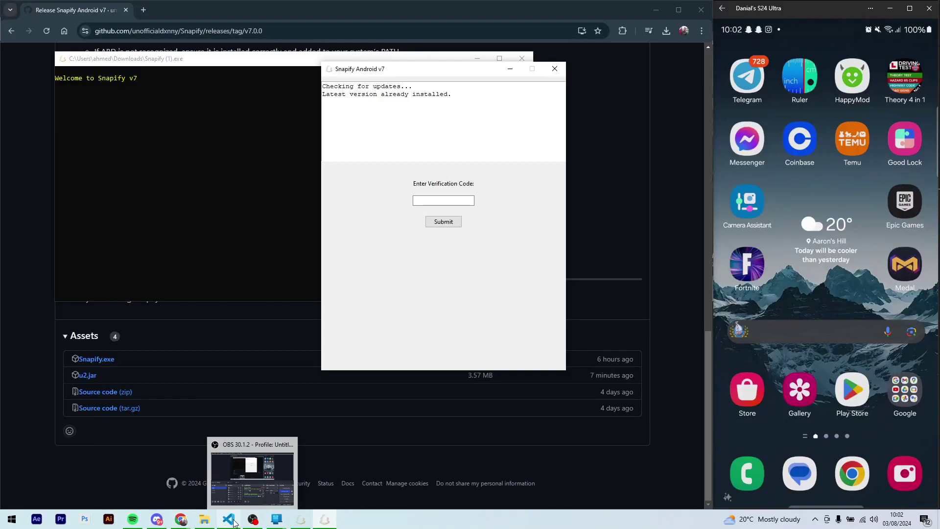
left_click(156, 519)
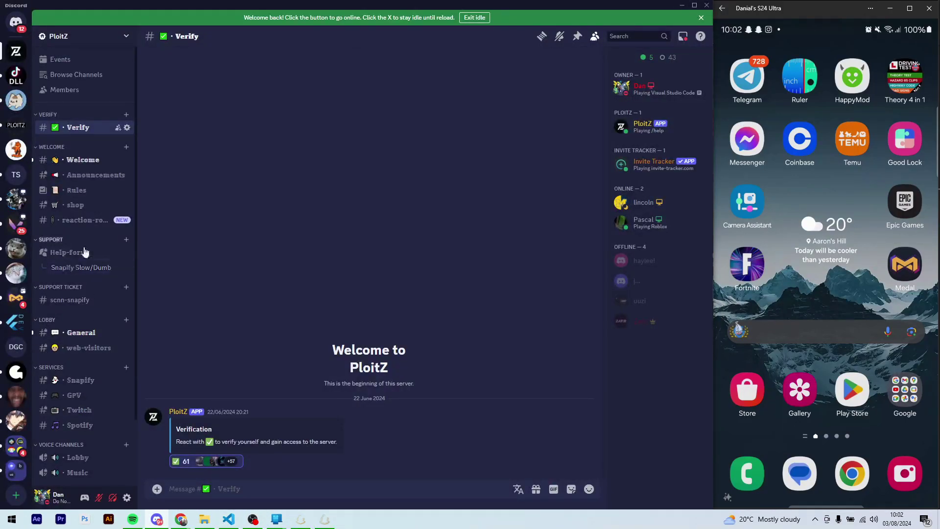
left_click(78, 332)
scroll(67, 339, "down", 1)
scroll(67, 339, "down", 1)
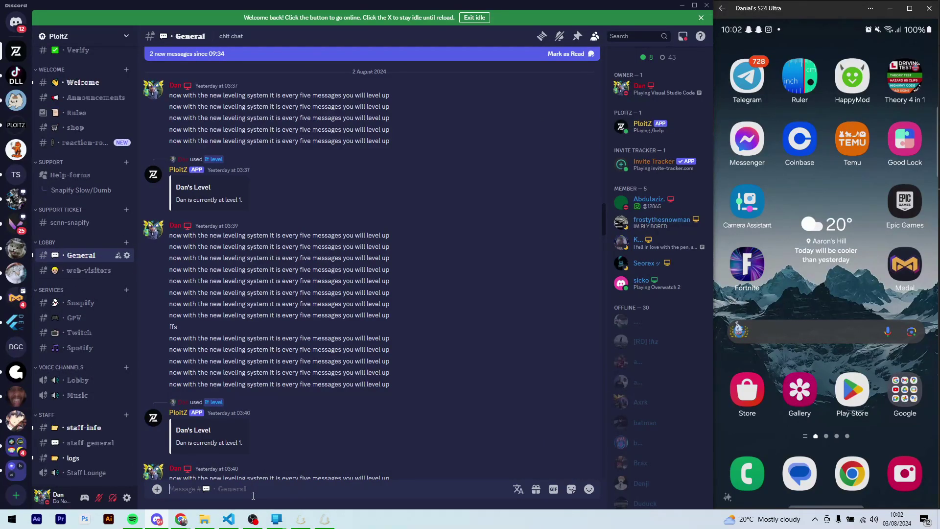
type("/snapify")
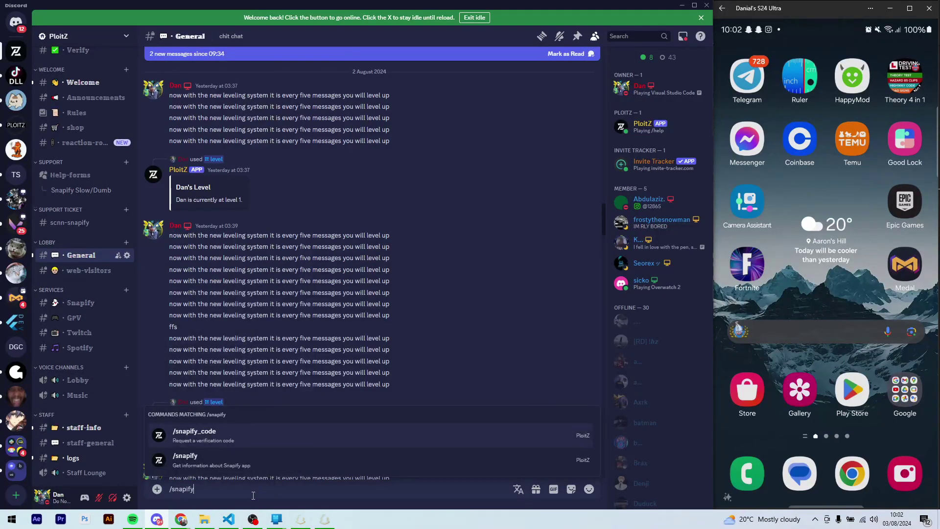
type("_code")
key("Return")
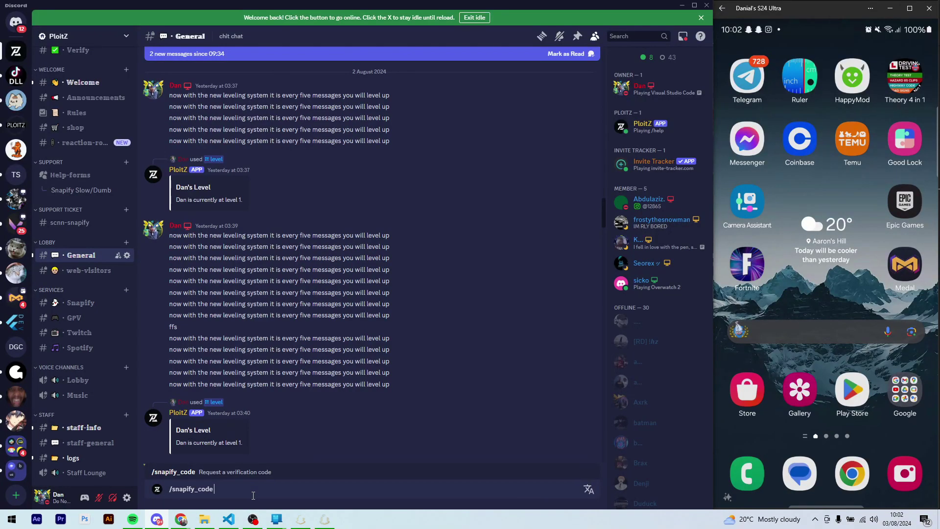
key("Return")
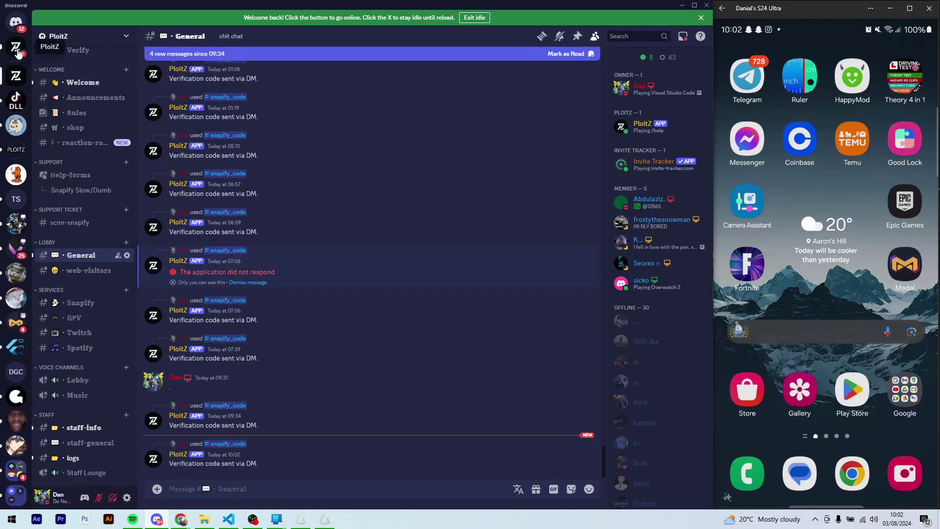
Copy the newest verification code from the PloitZ bot's direct message
left_click(16, 47)
double_click(260, 464)
key("ctrl+c")
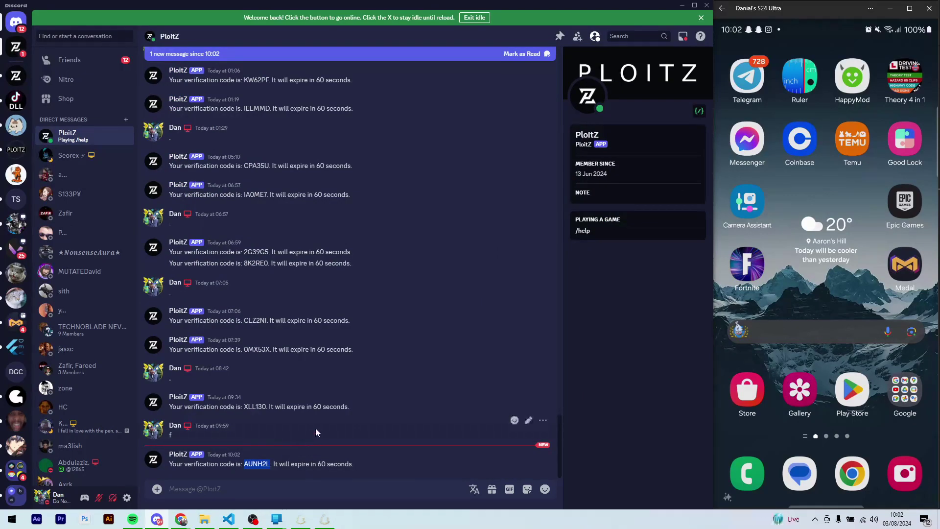
Paste the copied verification code into Snapify's field and submit it
left_click(324, 519)
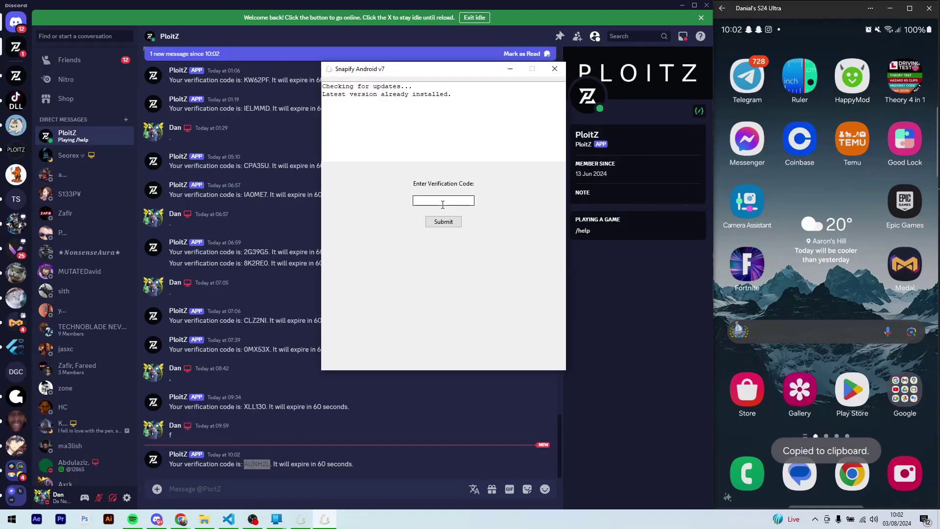
left_click(443, 205)
key("ctrl+v")
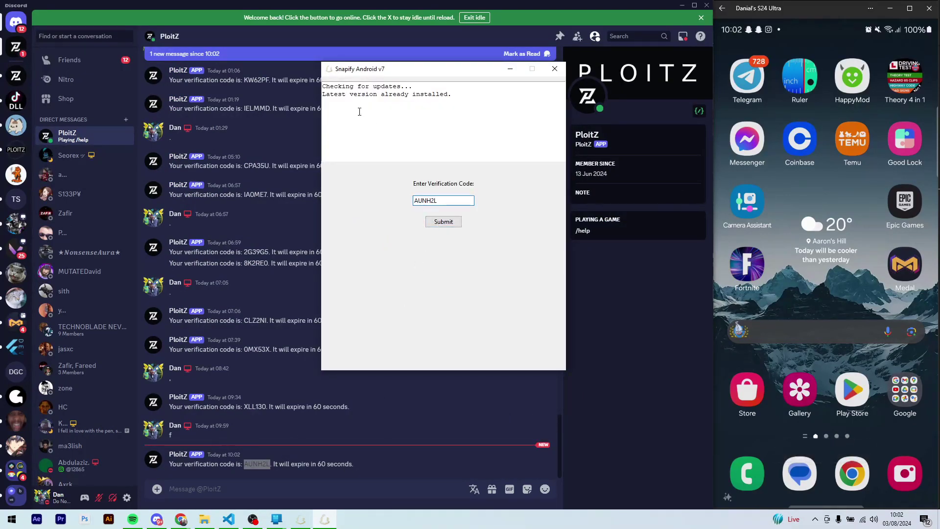
left_click(446, 221)
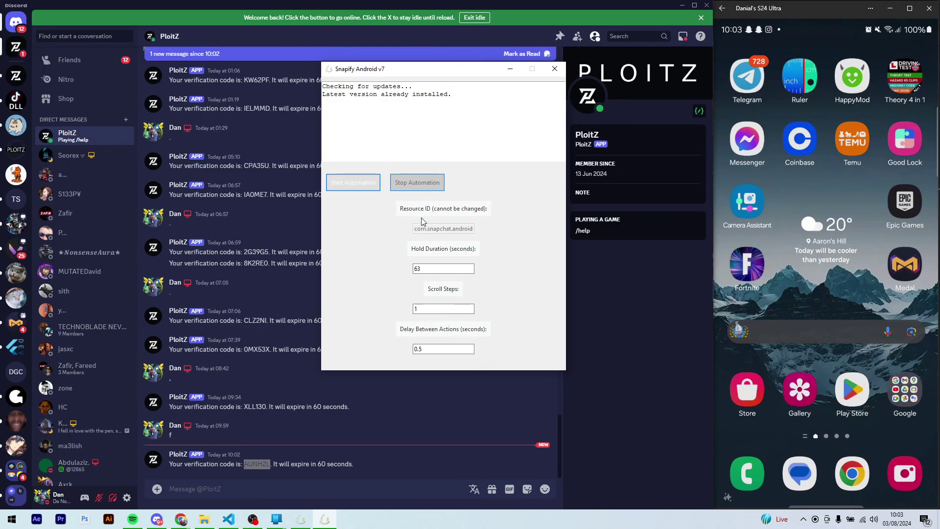
Start the automation, allow USB debugging on the phone, and confirm the prompt
left_click(364, 187)
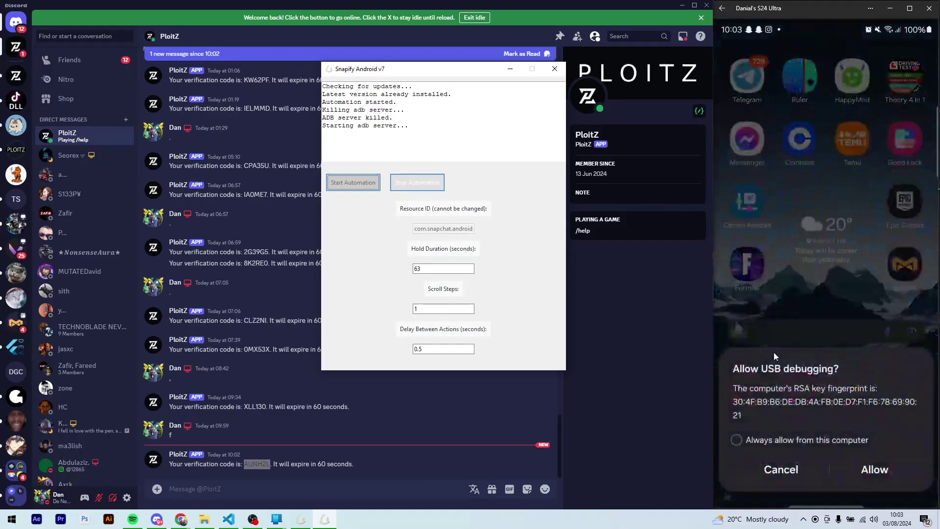
left_click(883, 473)
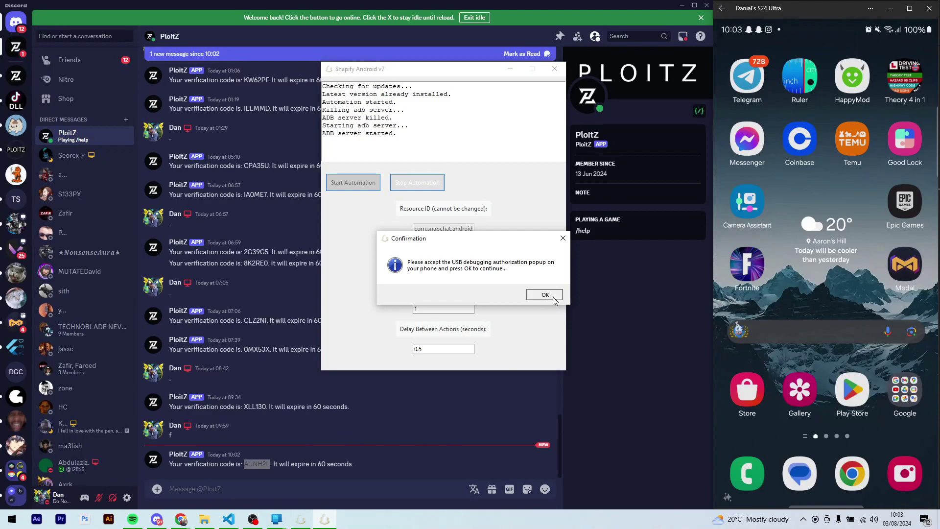
left_click(545, 295)
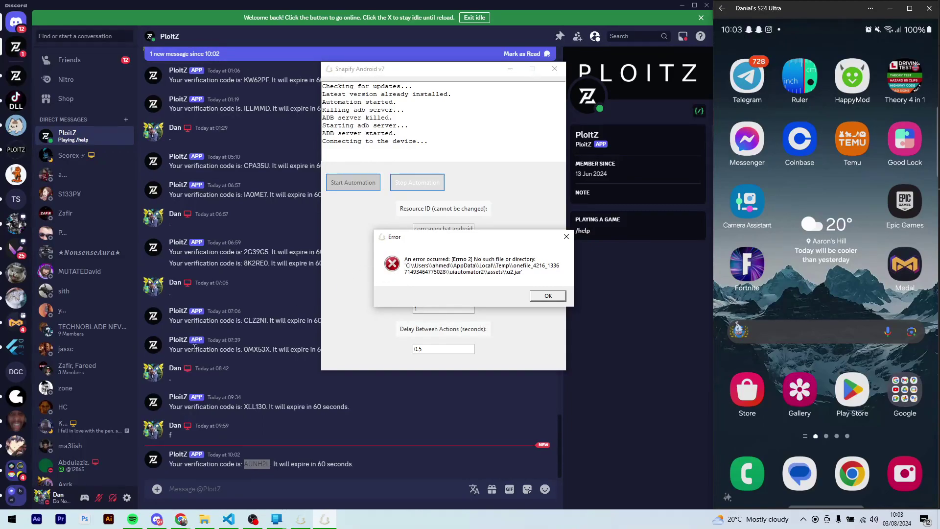
Open the AppData\Local folder via the Run prompt
key("super+r")
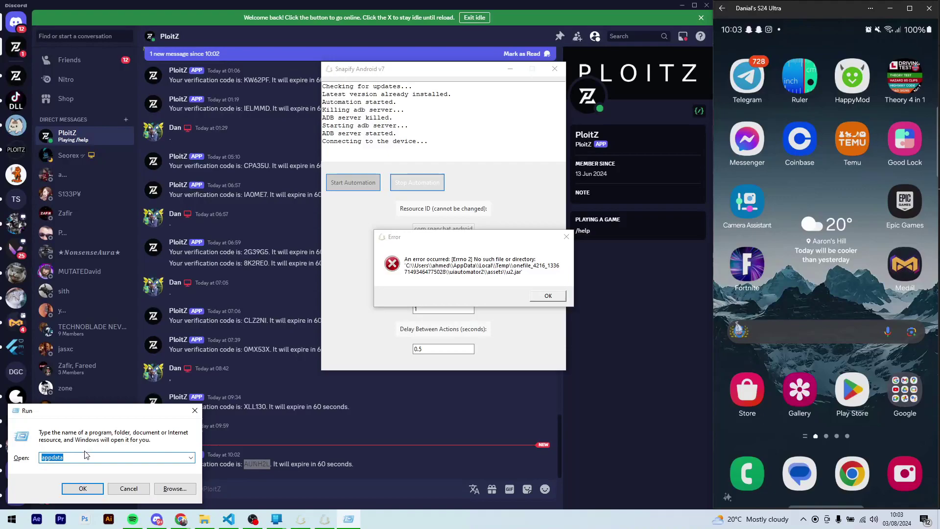
type("appdata")
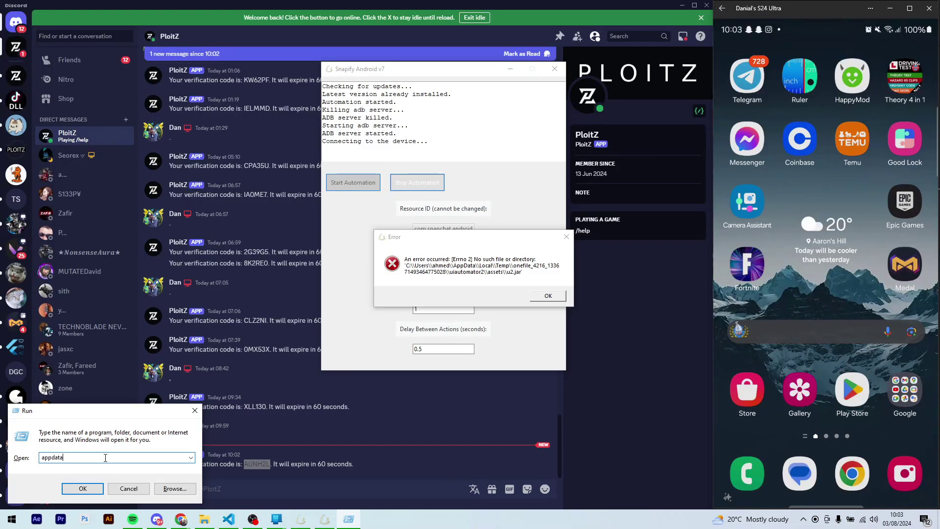
key("Return")
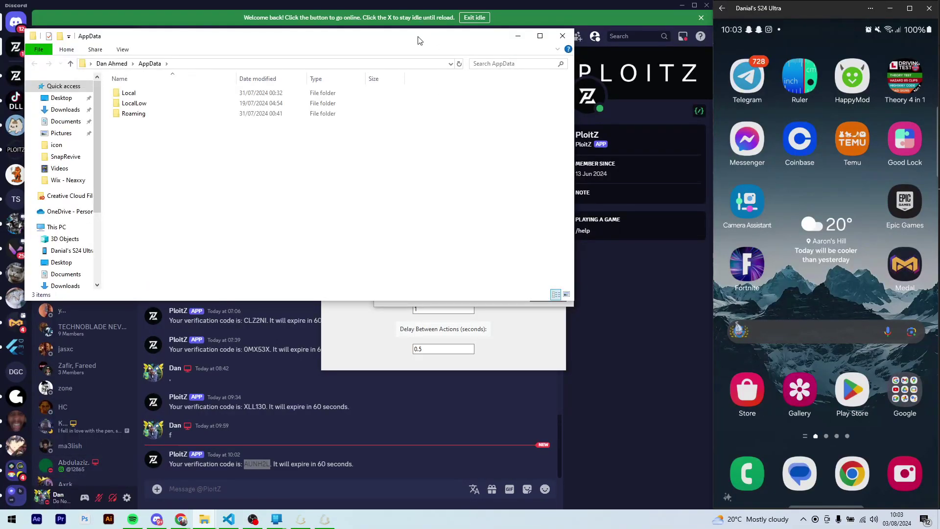
left_click_drag(421, 37, 567, 272)
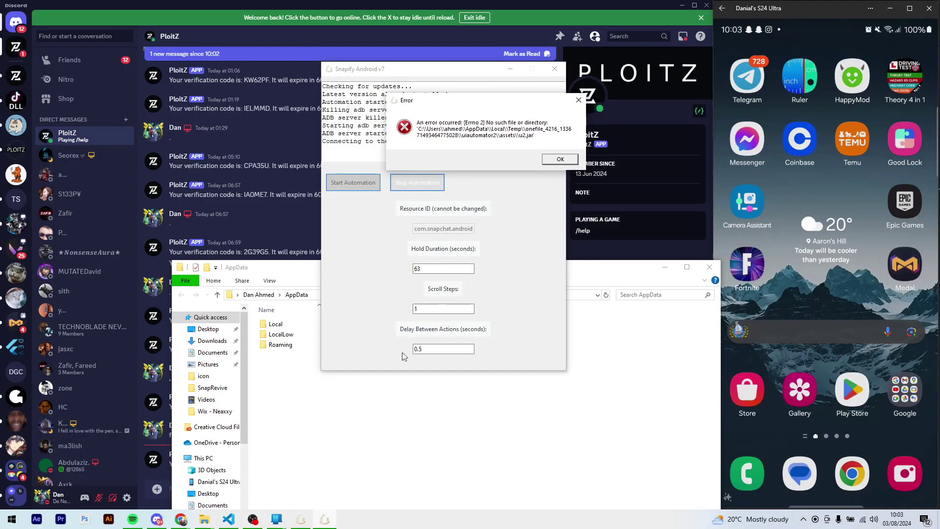
left_click(464, 306)
left_click_drag(460, 269, 466, 232)
double_click(316, 287)
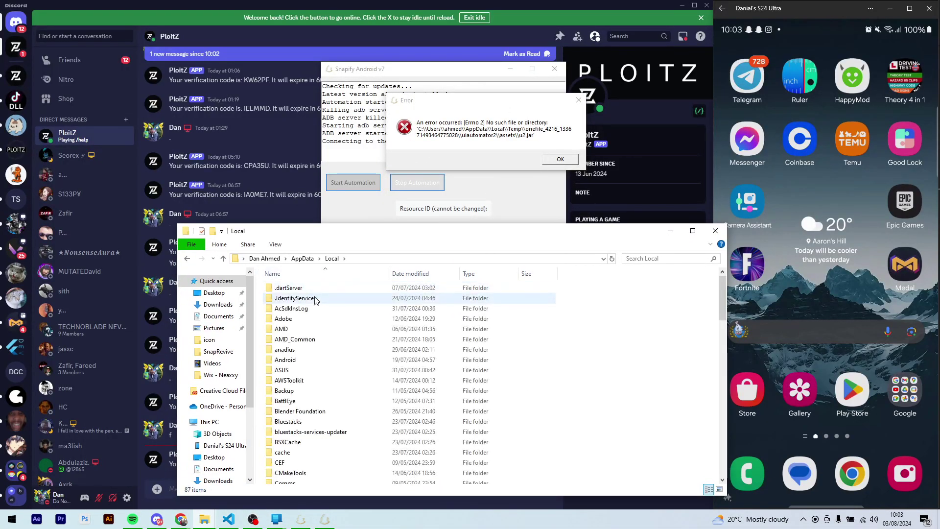
left_click(323, 327)
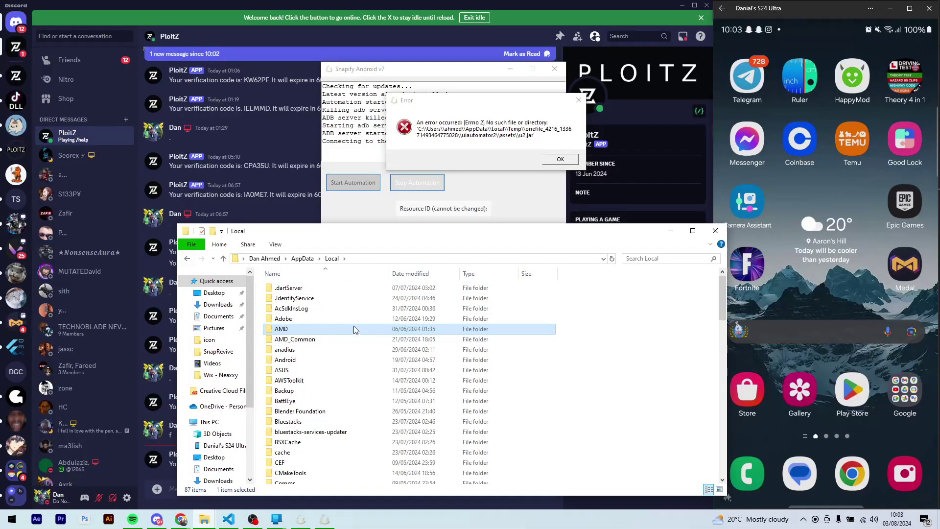
key("End")
key("t")
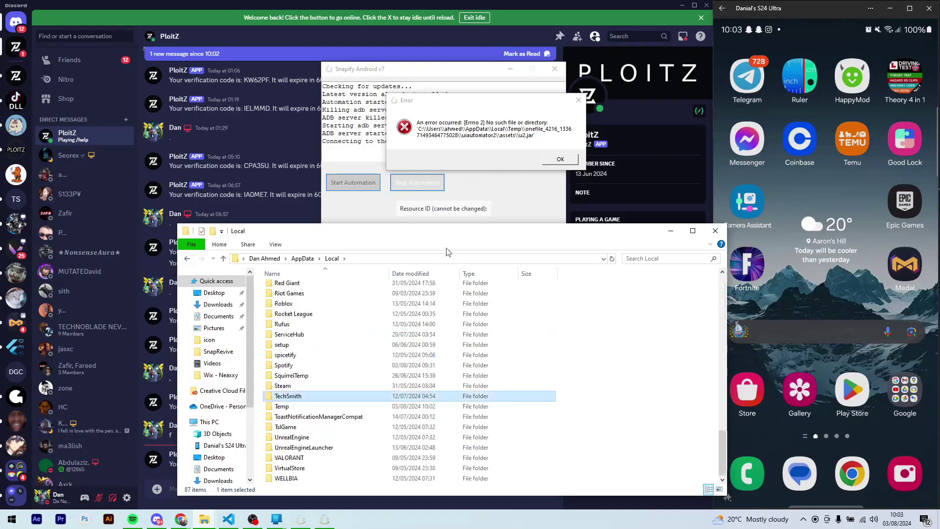
key("Down")
key("Return")
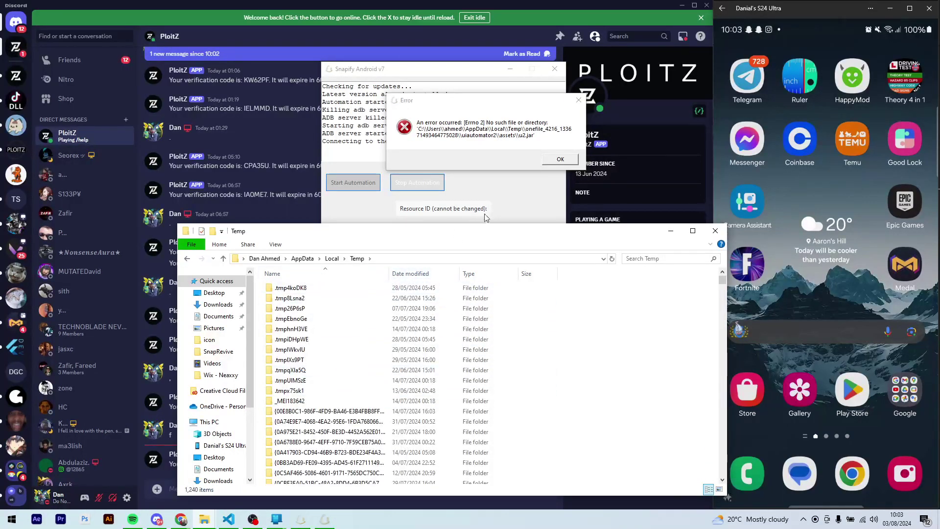
type("onefile")
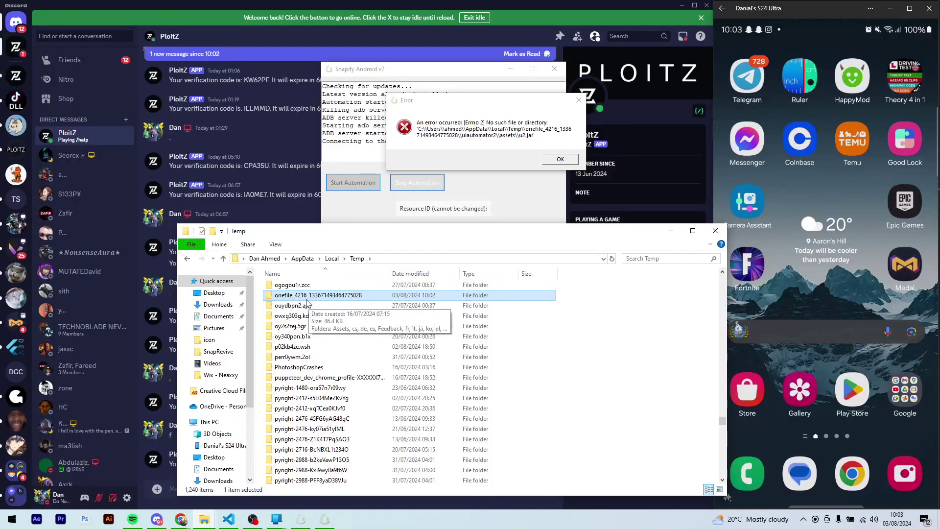
key("F2")
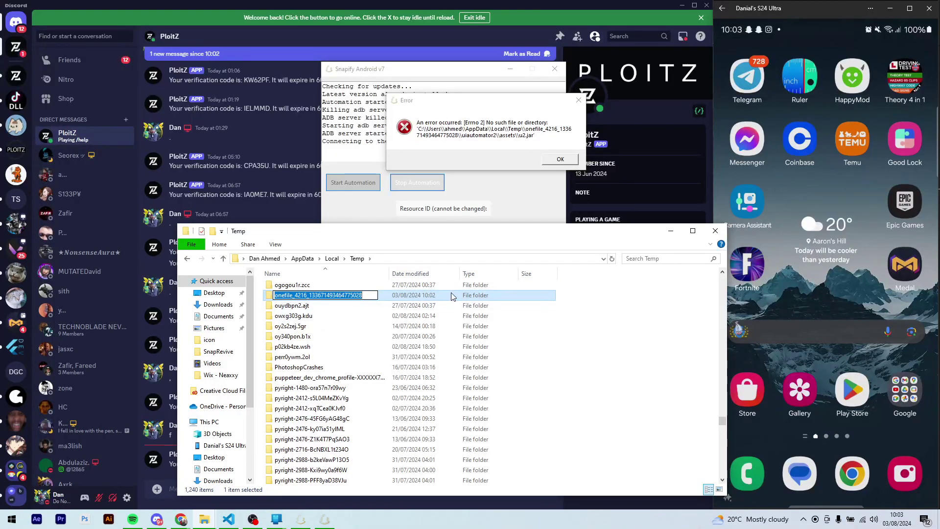
key("End")
key("Return")
key("Return")
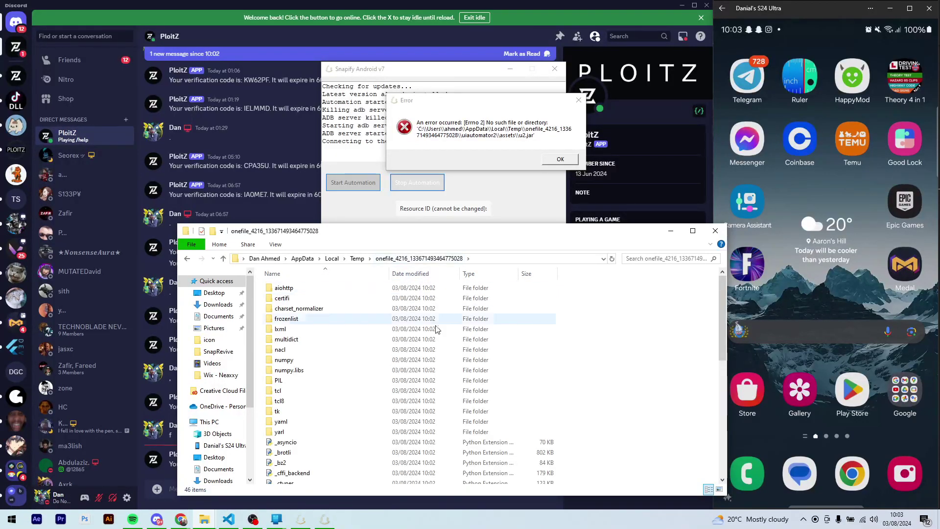
Create a new folder named uiautomator2 there and open it
scroll(436, 329, "down", 8)
scroll(637, 322, "up", 8)
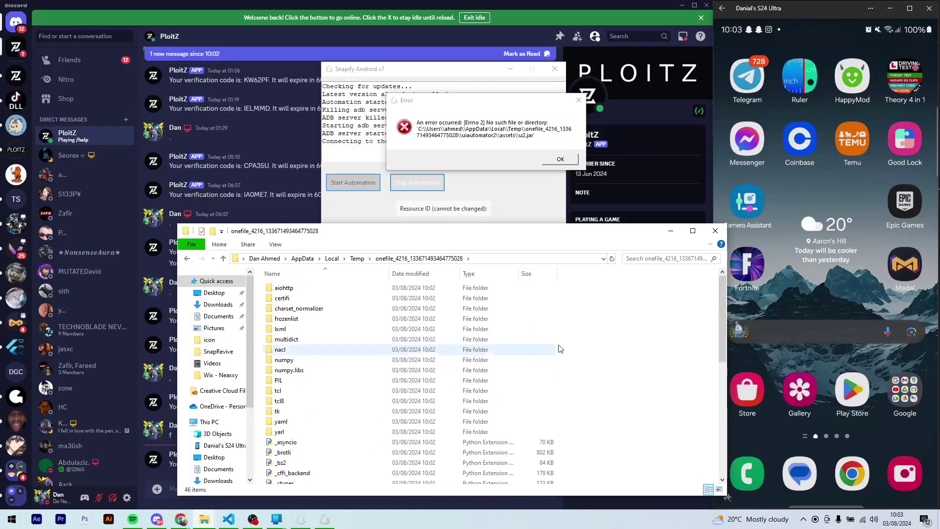
right_click(637, 321)
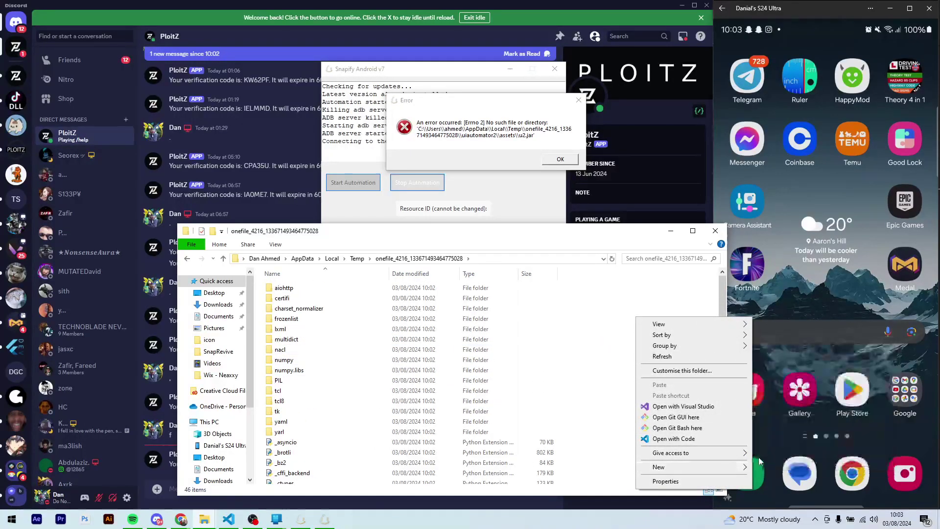
mouse_move(742, 467)
left_click(783, 345)
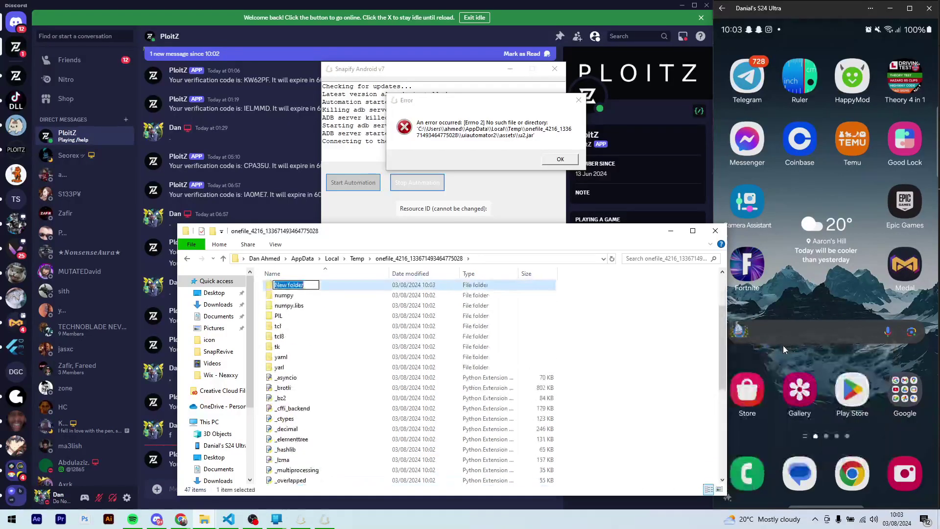
type("uiautomator2")
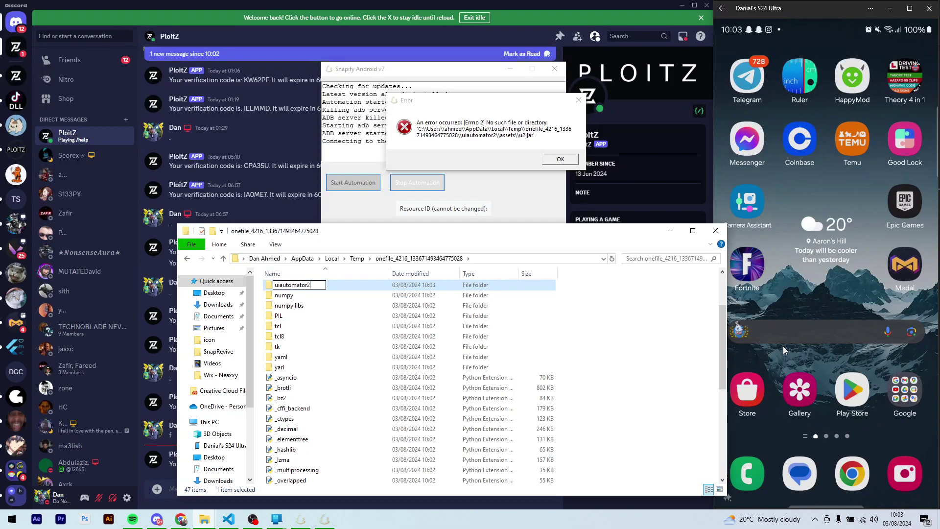
key("Return")
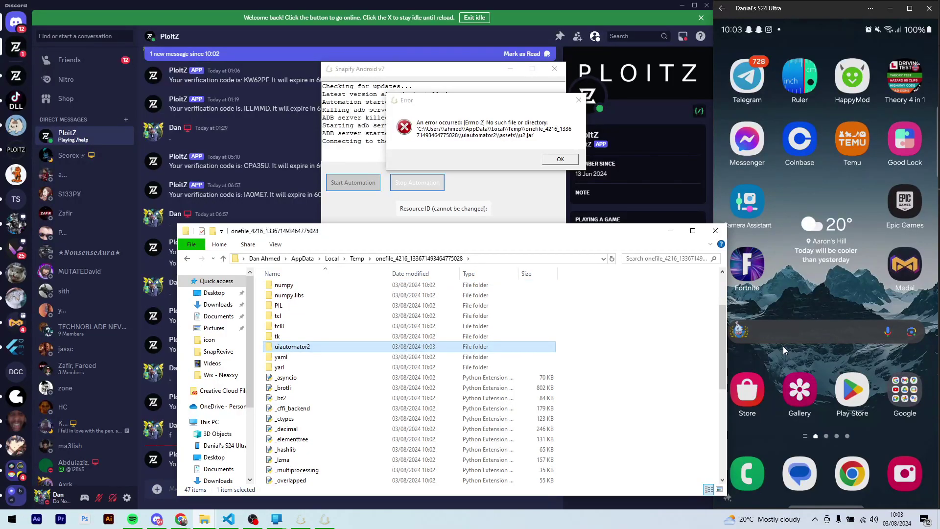
key("Return")
Create an assets folder inside uiautomator2 and open it
right_click(564, 391)
mouse_move(621, 368)
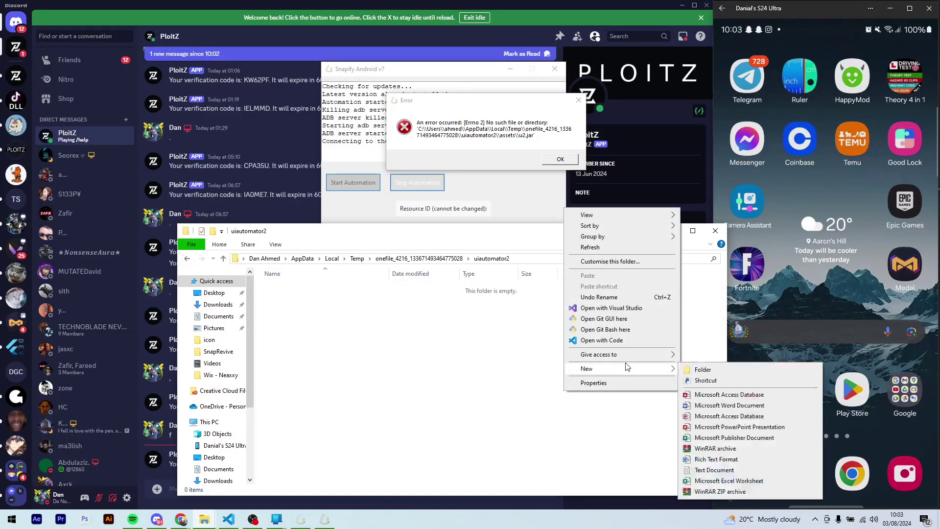
left_click(687, 370)
type("ass")
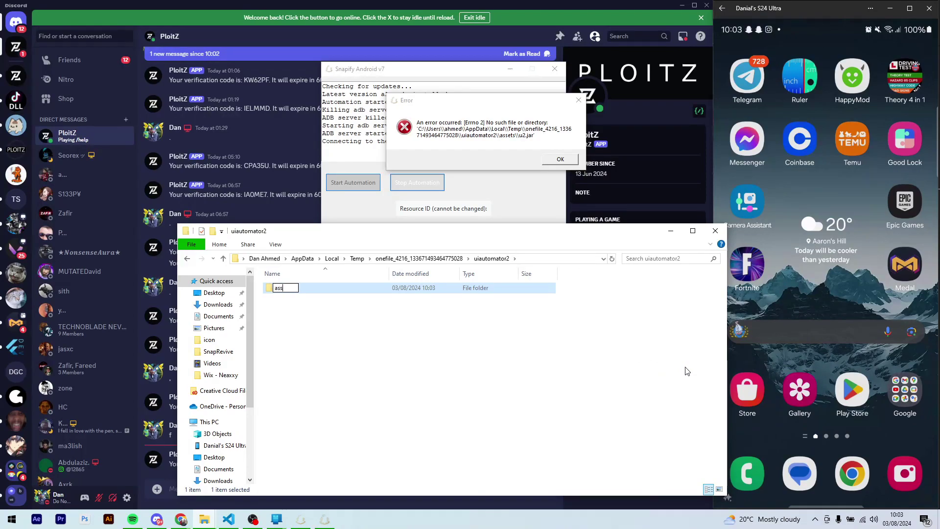
type("ets")
key("Return")
key("Return")
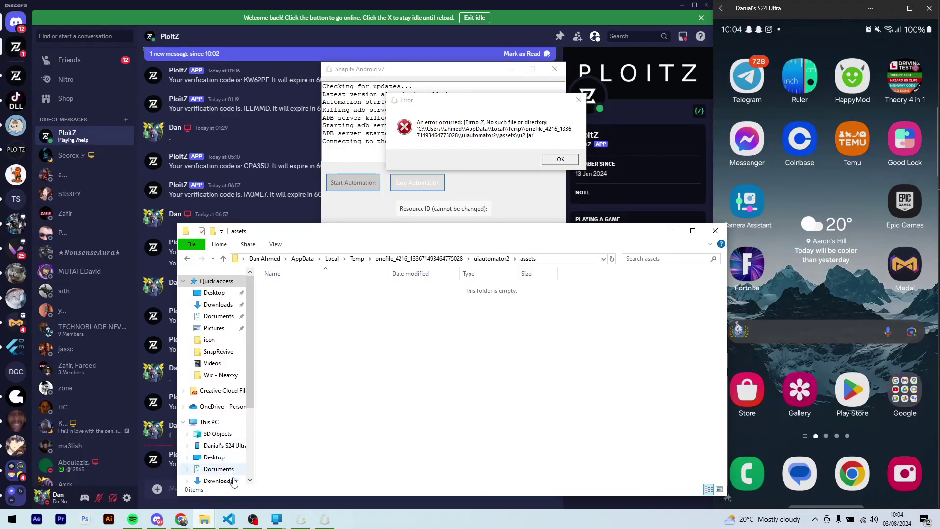
Drag u2.jar from Chrome's downloads into the Temp assets folder, then close both Explorer windows
mouse_move(156, 522)
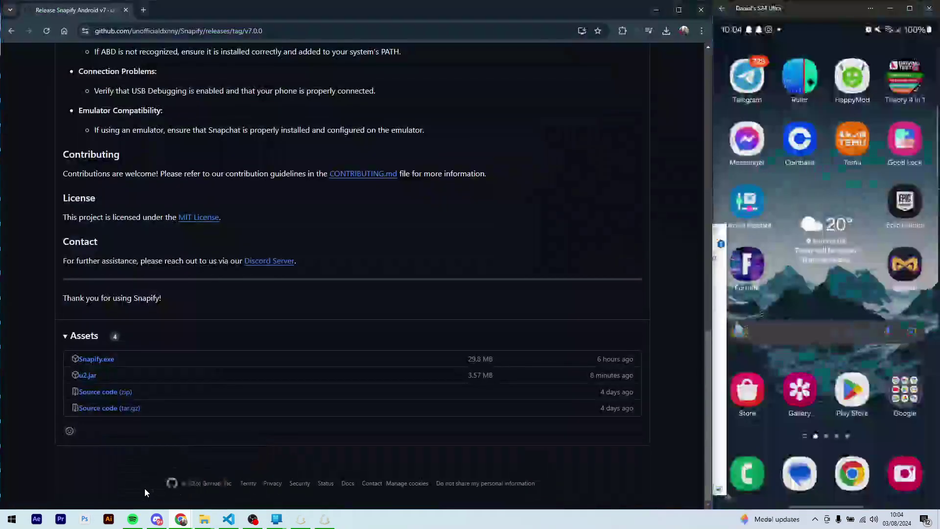
left_click(145, 490)
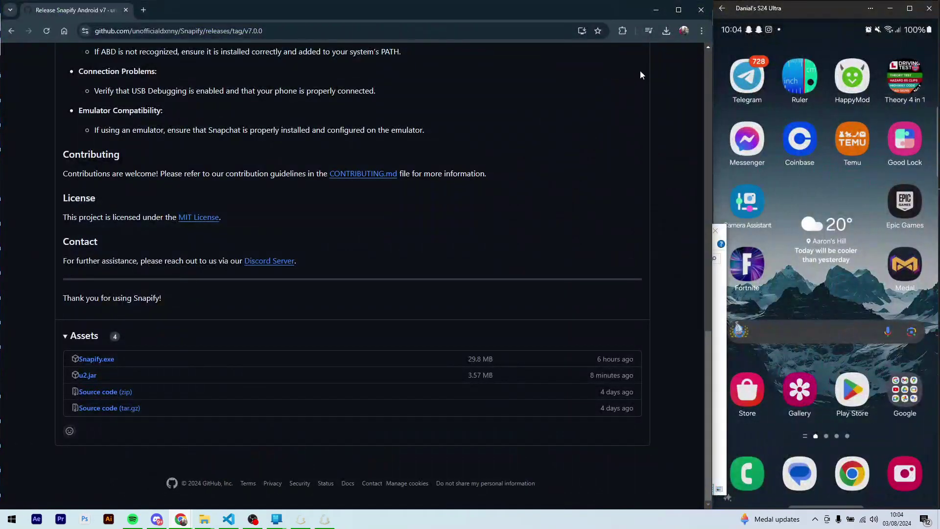
left_click(666, 31)
left_click_drag(563, 75, 431, 367)
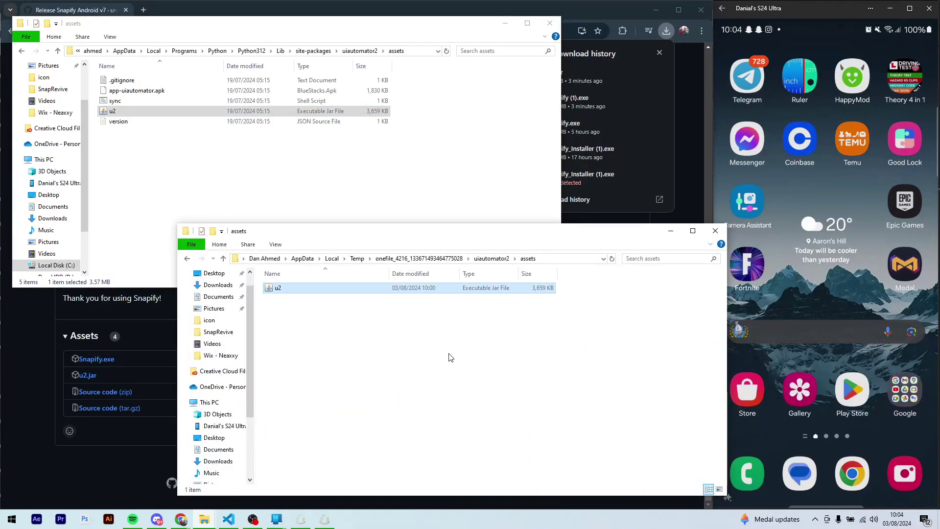
left_click(714, 232)
left_click(557, 23)
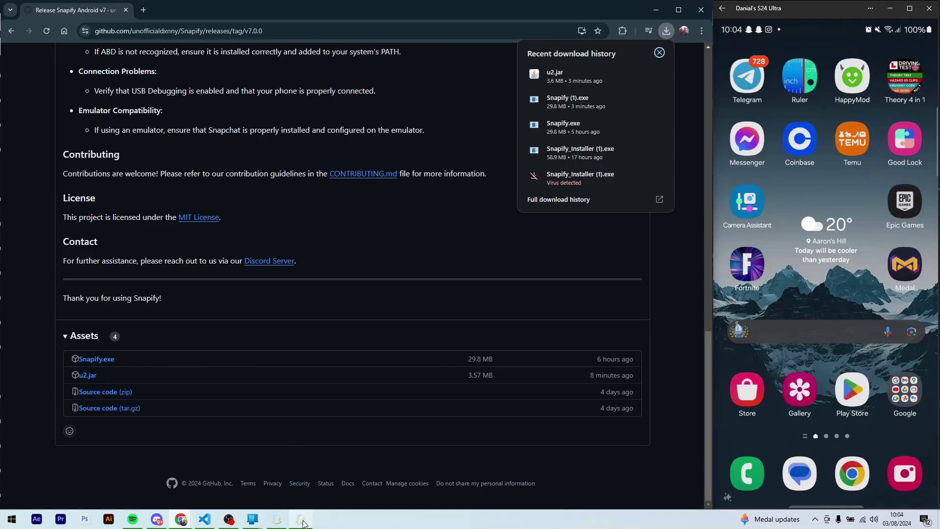
Dismiss Snapify's missing u2.jar error dialog
mouse_move(300, 519)
left_click(302, 494)
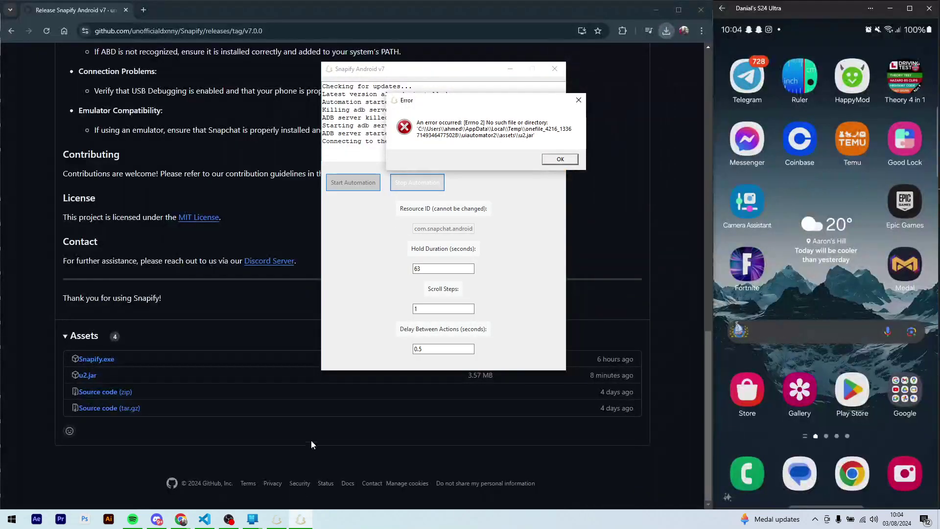
left_click(550, 163)
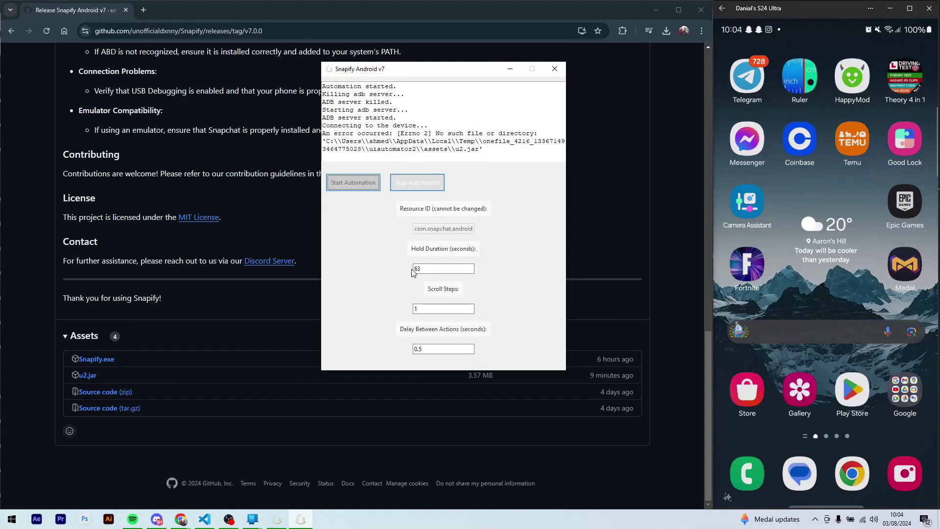
Change Snapify's Hold Duration from 63 to 5 seconds
left_click(434, 269)
scroll(316, 192, "up", 1)
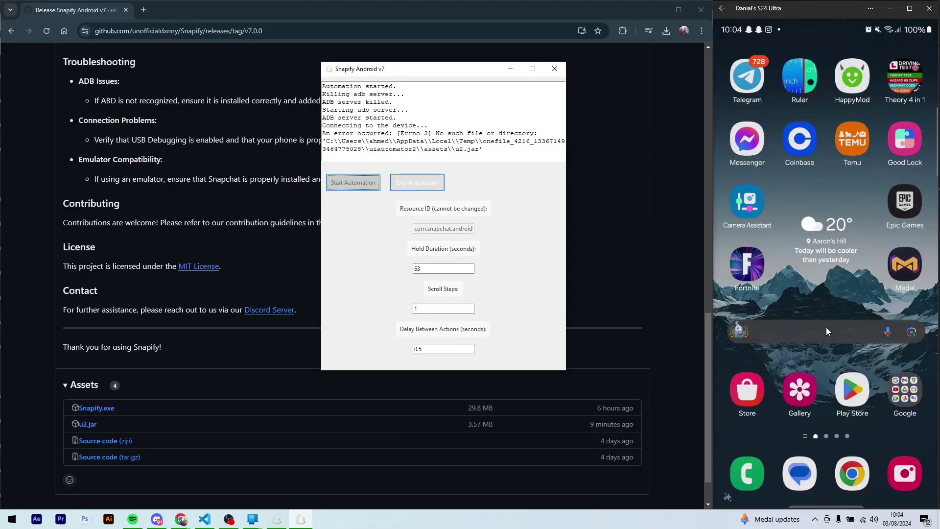
left_click_drag(874, 121, 824, 168)
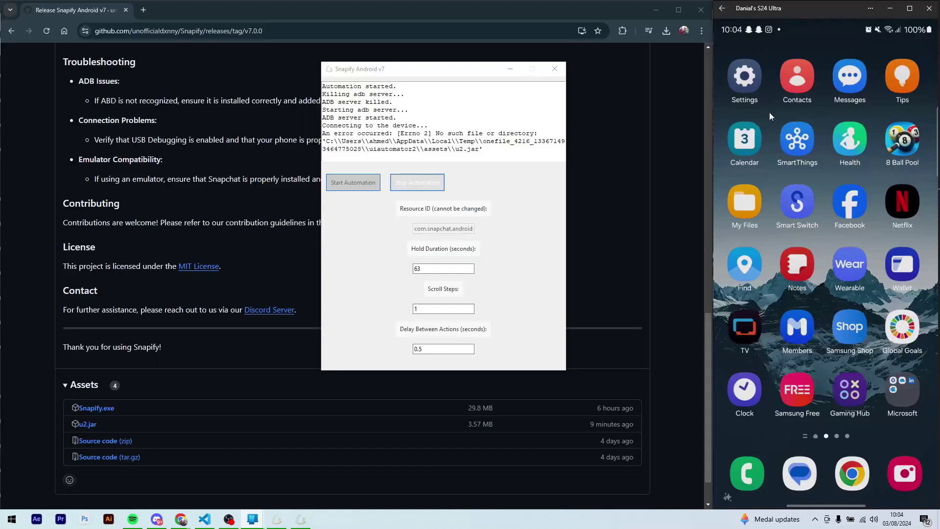
left_click_drag(769, 116, 827, 120)
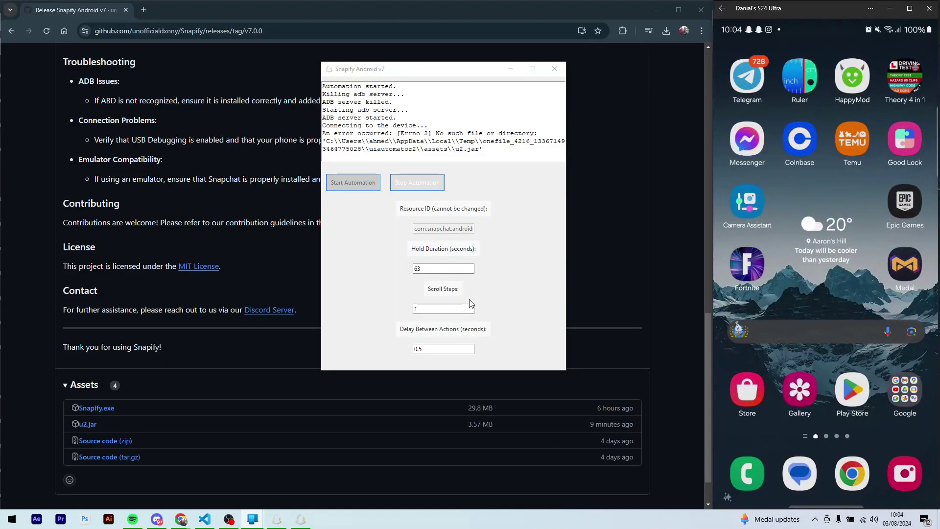
left_click(451, 268)
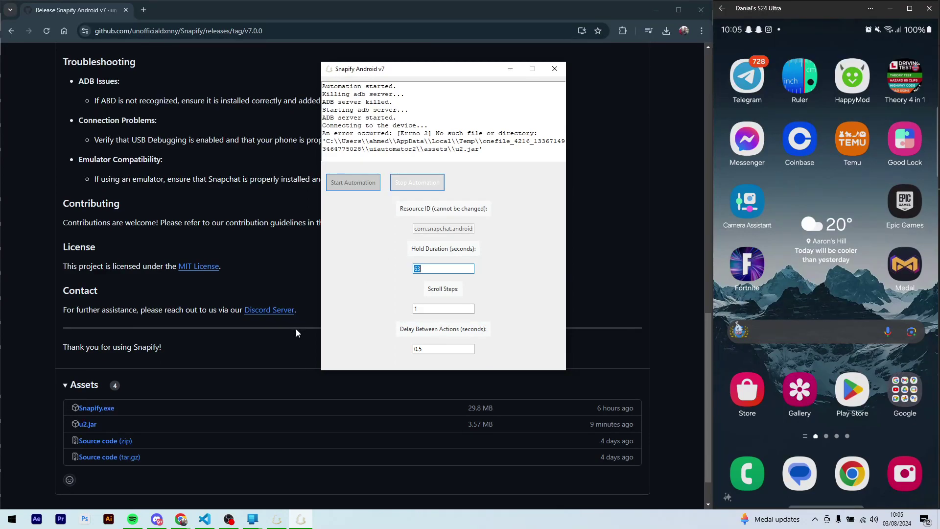
type("10")
key("BackSpace")
Open Snapchat on the phone mirror, take and discard a test snap, and flip the camera
left_click(454, 311)
scroll(893, 190, "down", 3)
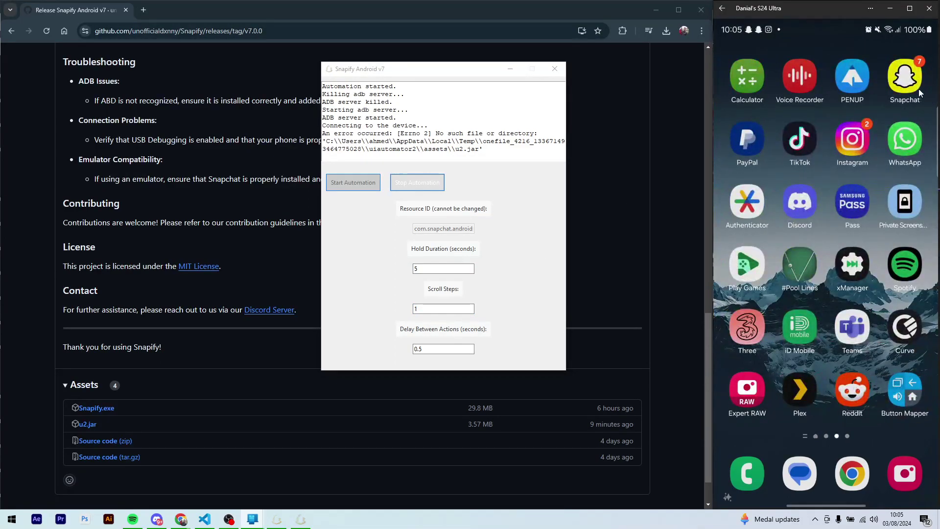
left_click(905, 79)
left_click(827, 401)
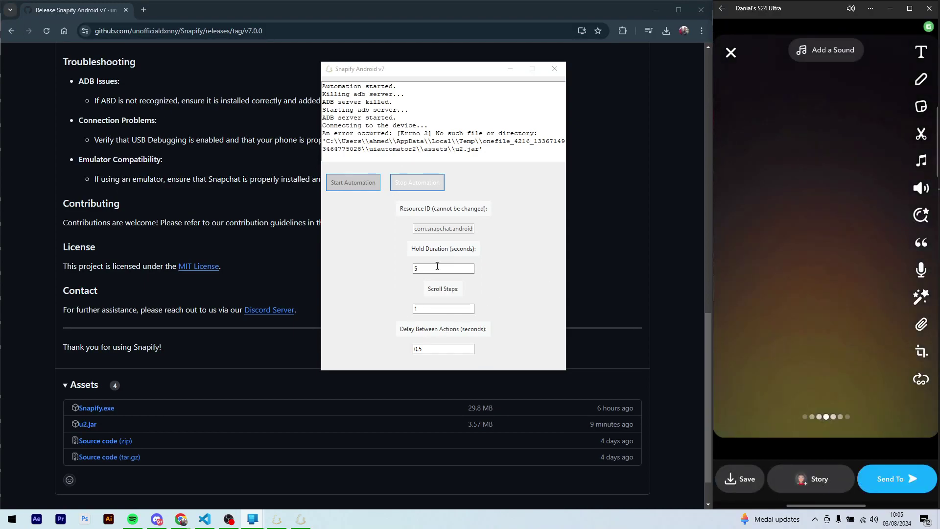
left_click(456, 307)
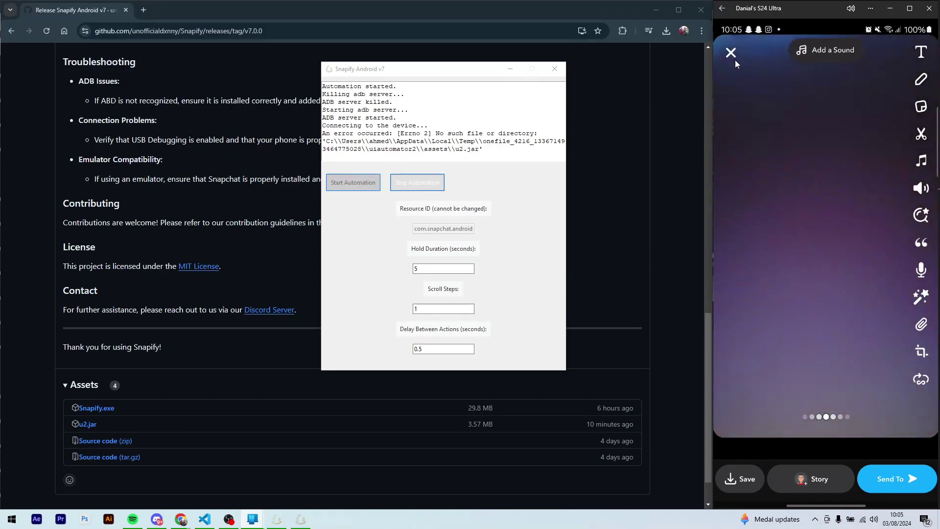
left_click(732, 52)
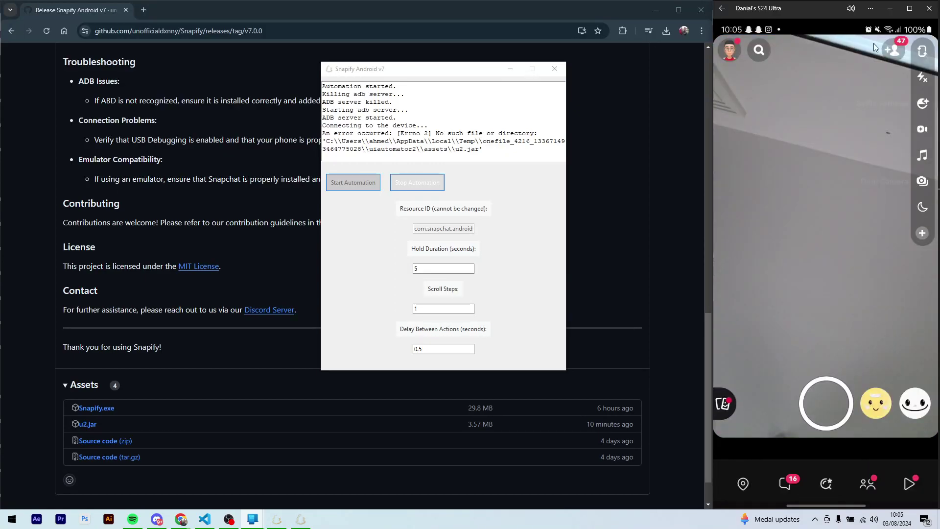
left_click(924, 52)
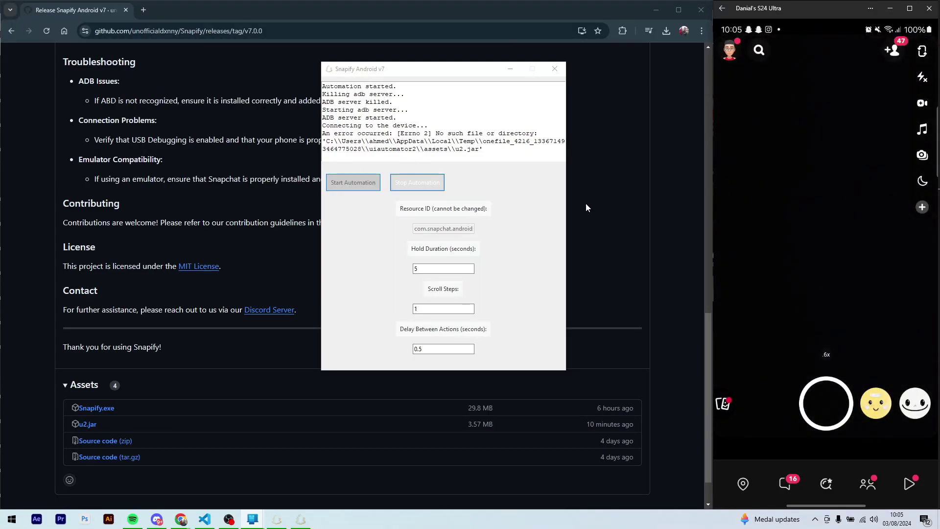
Change Snapify's Delay Between Actions from 0.5 to 1 second
left_click(456, 308)
left_click(427, 351)
double_click(427, 351)
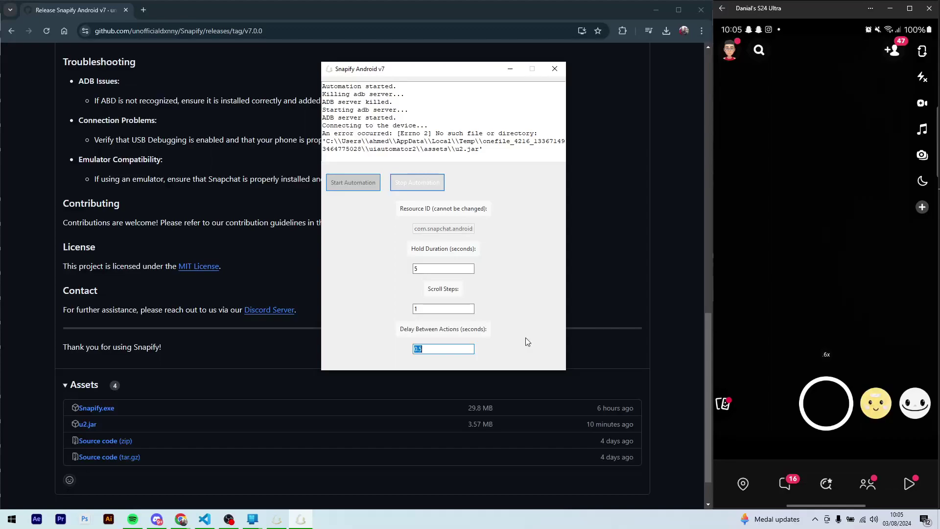
type("1")
Take a snap and bring up its Send To recipient list
left_click(820, 387)
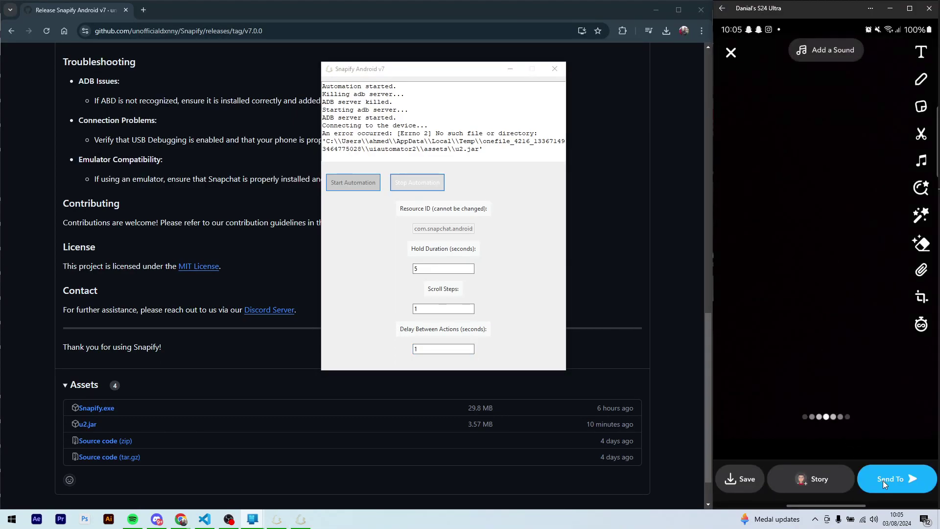
left_click(883, 480)
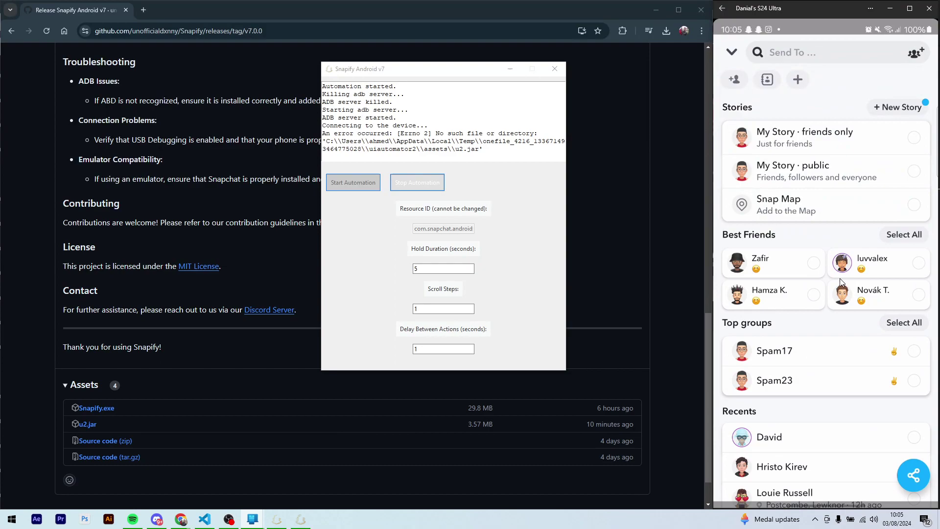
scroll(844, 312, "down", 3)
scroll(845, 312, "up", 3)
scroll(829, 362, "down", 5)
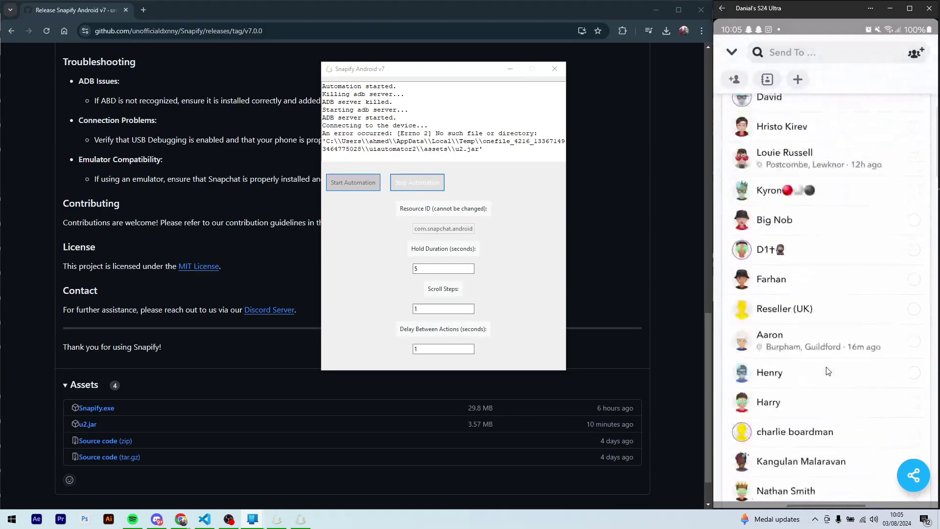
scroll(825, 374, "up", 5)
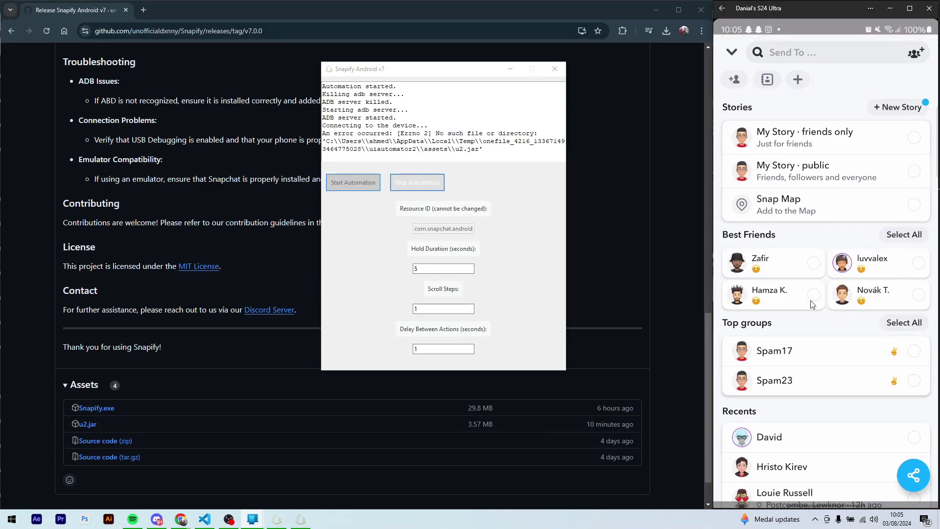
Tick the best friends, the Spam17 group and all top groups as recipients
left_click(856, 275)
scroll(854, 284, "down", 1)
left_click(850, 300)
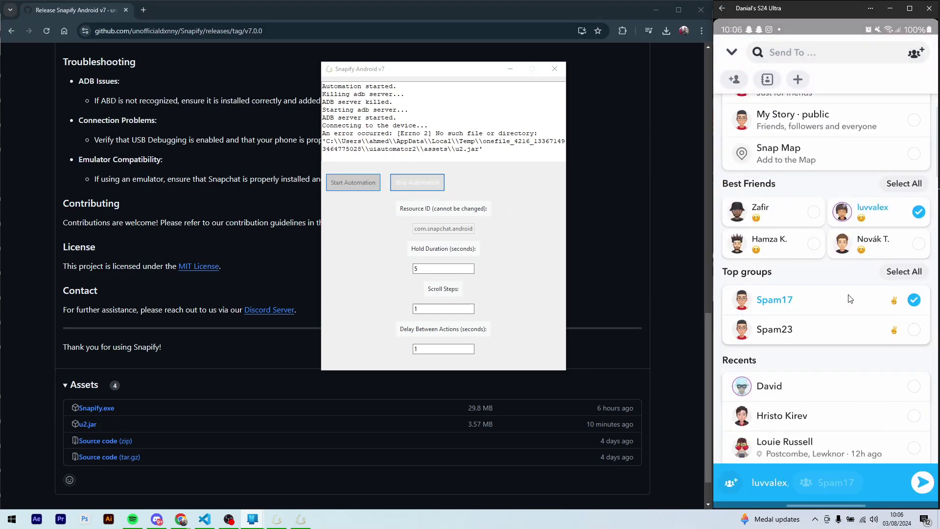
left_click(877, 247)
left_click(884, 273)
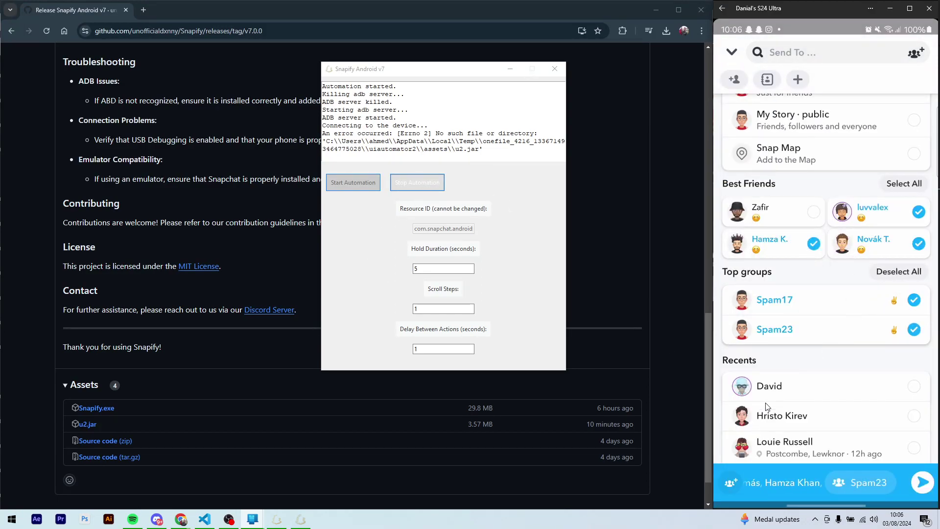
Tick the recent contacts and following friends while scrolling down the list
left_click(785, 385)
scroll(787, 392, "down", 1)
left_click(790, 380)
scroll(789, 381, "down", 1)
left_click(789, 380)
scroll(790, 381, "down", 1)
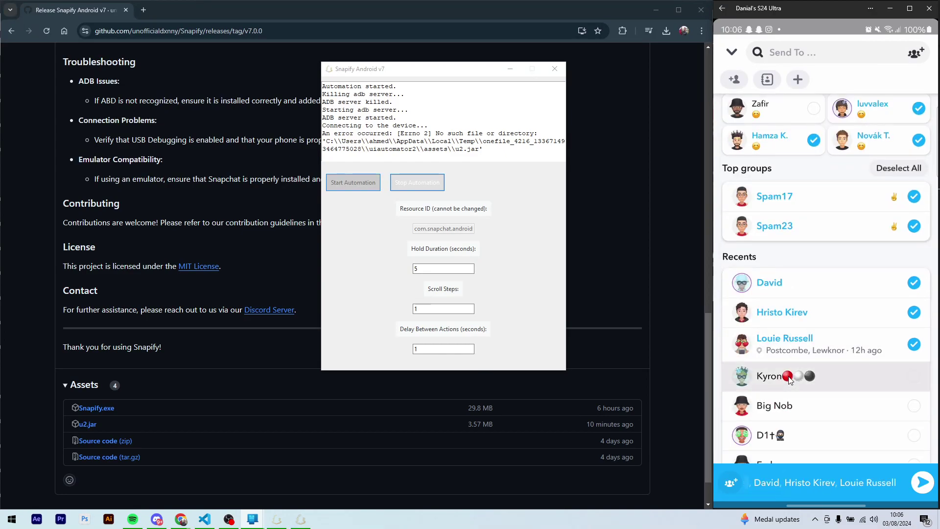
left_click(789, 381)
scroll(790, 381, "down", 2)
left_click(789, 380)
scroll(789, 380, "down", 1)
left_click(789, 381)
scroll(789, 380, "down", 2)
left_click(789, 380)
left_click(789, 380)
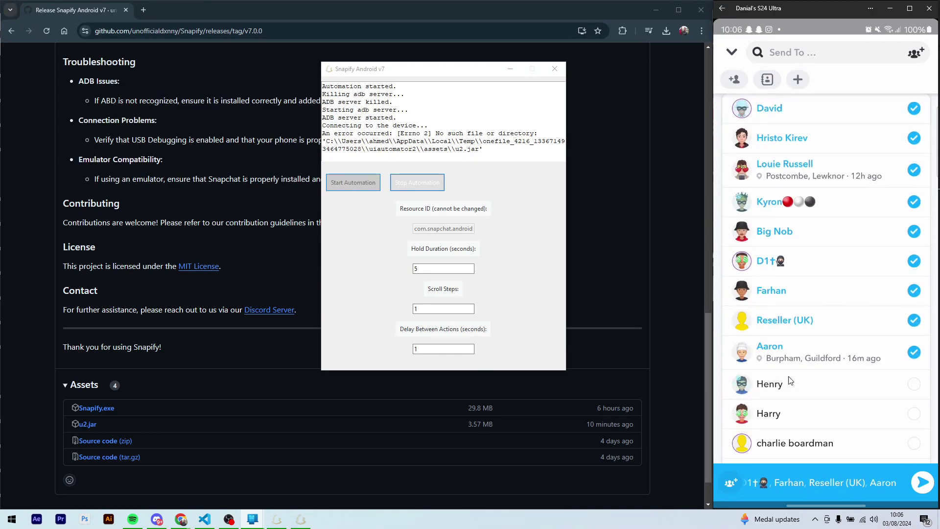
scroll(789, 380, "down", 2)
left_click(789, 381)
left_click(789, 381)
scroll(789, 380, "down", 1)
Tick the remaining friends down to the Contacts section, plus one more contact
left_click(789, 381)
scroll(789, 381, "down", 1)
left_click(790, 380)
scroll(789, 381, "down", 2)
left_click(789, 380)
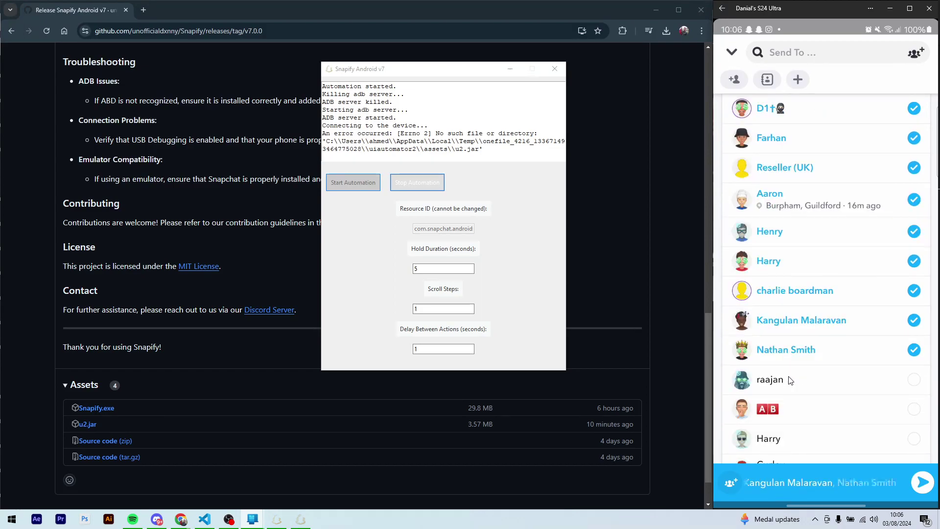
left_click(790, 381)
scroll(790, 380, "down", 1)
left_click(789, 381)
left_click(789, 380)
scroll(789, 381, "down", 2)
left_click(790, 381)
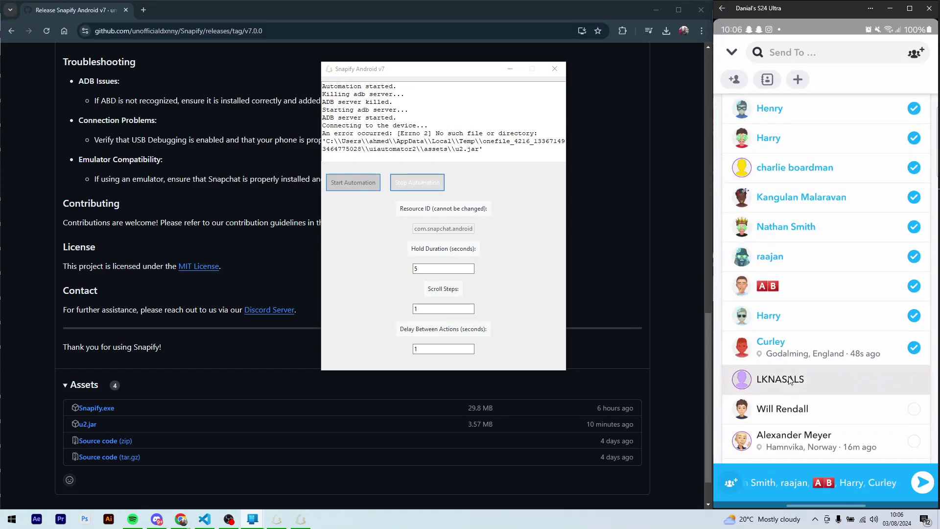
left_click(789, 380)
scroll(789, 381, "down", 1)
left_click(789, 381)
scroll(789, 381, "down", 1)
left_click(789, 380)
scroll(789, 381, "down", 1)
left_click(790, 380)
scroll(789, 380, "down", 1)
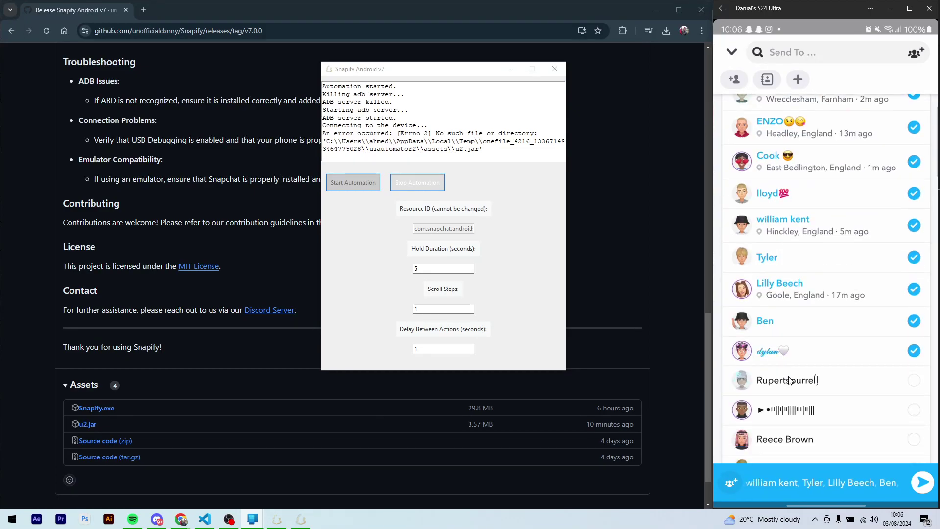
left_click(822, 237)
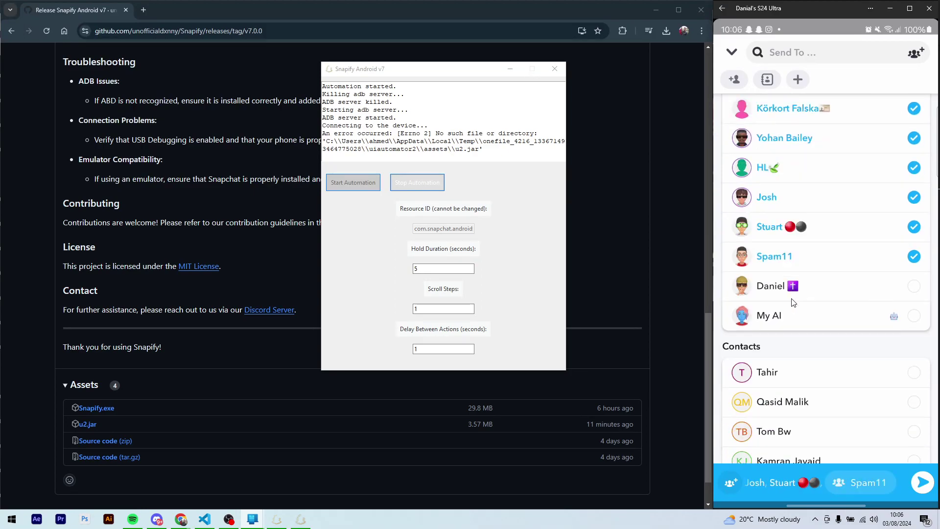
Send the snap to all ticked recipients, then capture a new snap and bring up Send To
left_click(928, 486)
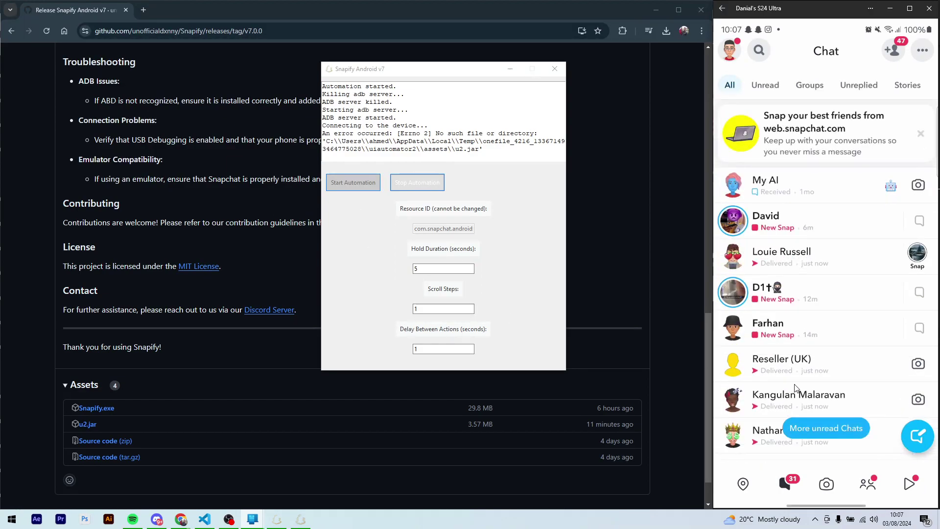
left_click(829, 484)
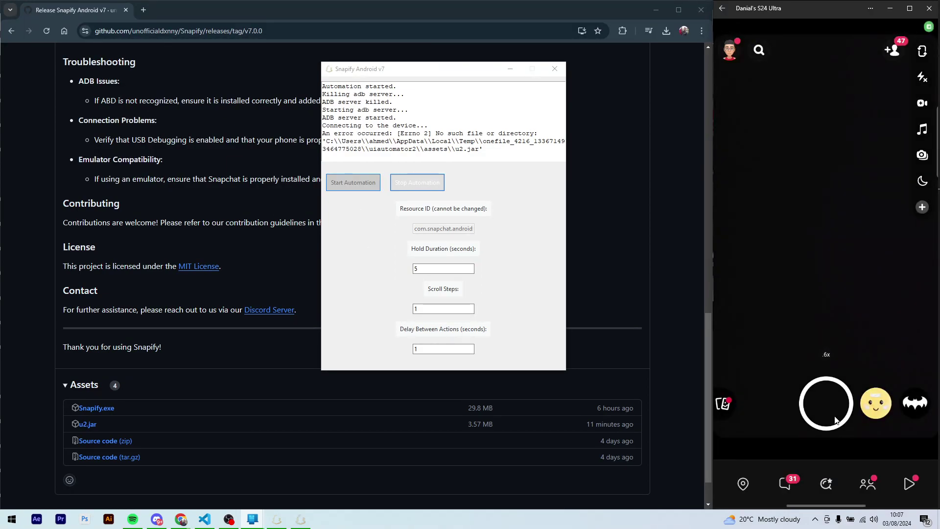
left_click(832, 411)
left_click(877, 475)
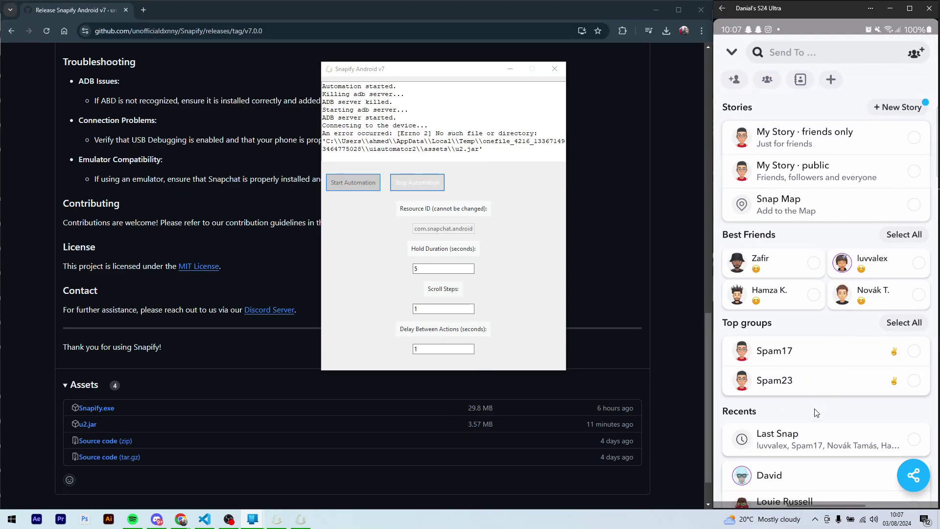
Tick and then untick Last Snap so no recipients remain selected
left_click(795, 441)
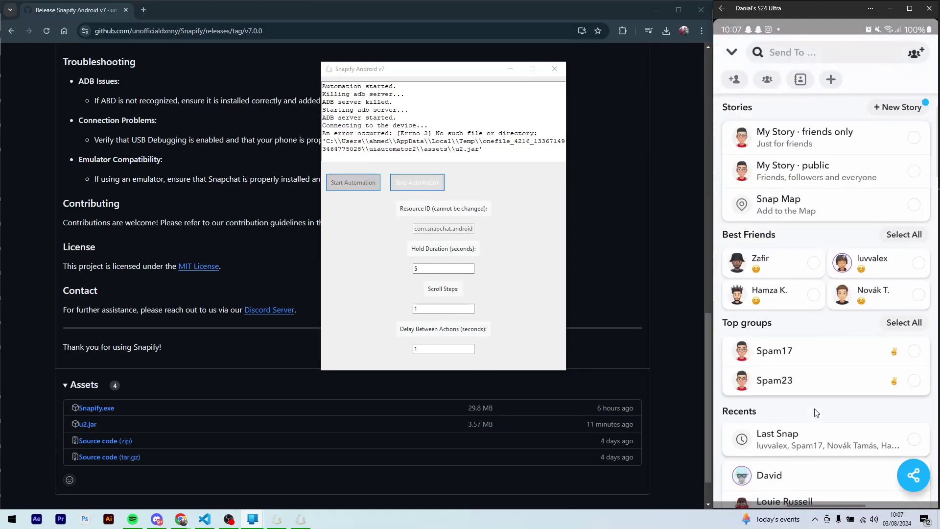
left_click(789, 446)
scroll(793, 281, "down", 2)
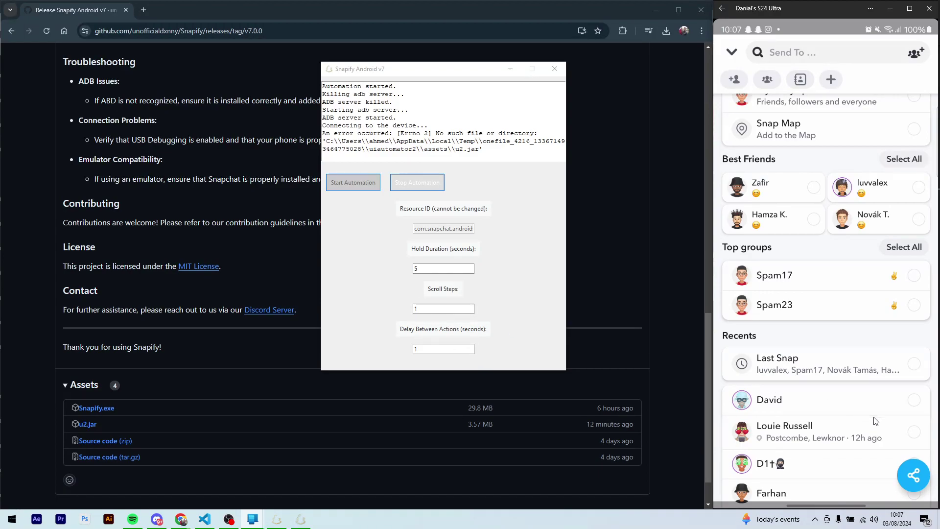
scroll(889, 270, "up", 2)
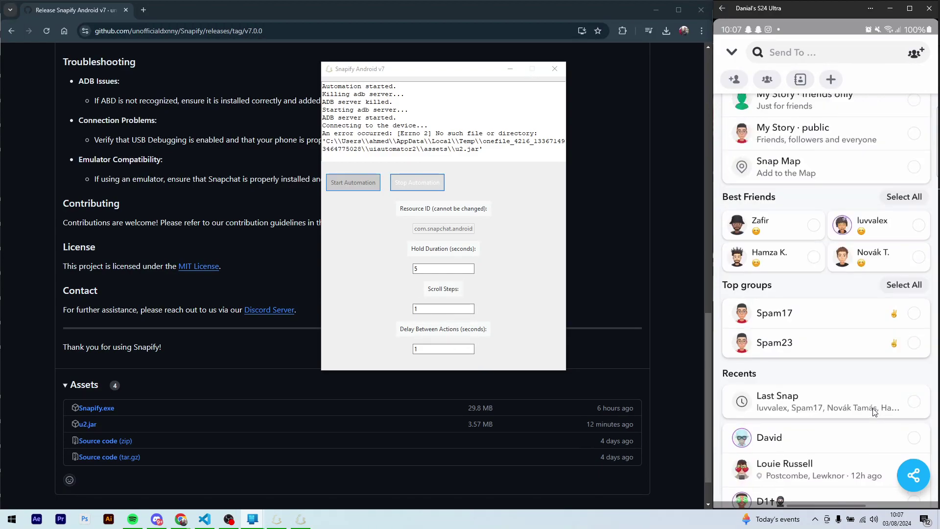
Close all apps, including Snapchat, from the phone's recent apps screen
left_click(731, 53)
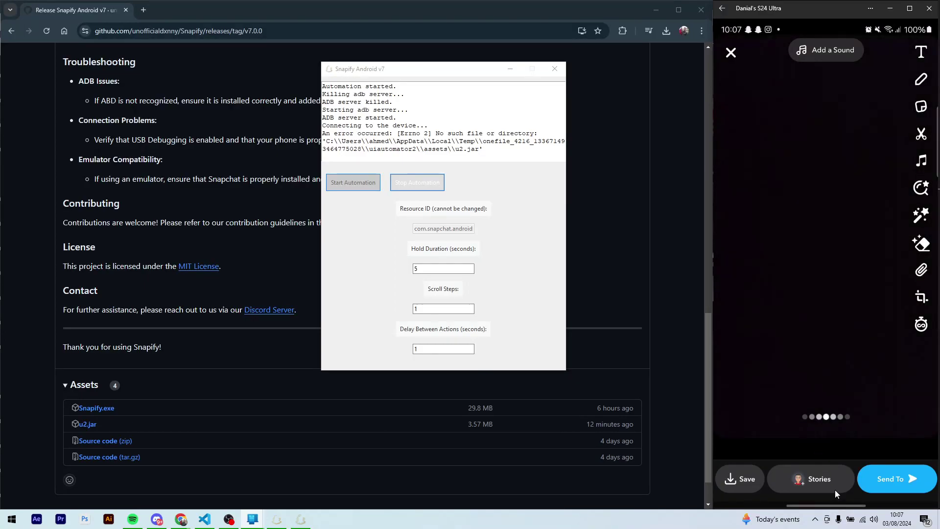
left_click_drag(837, 494, 843, 299)
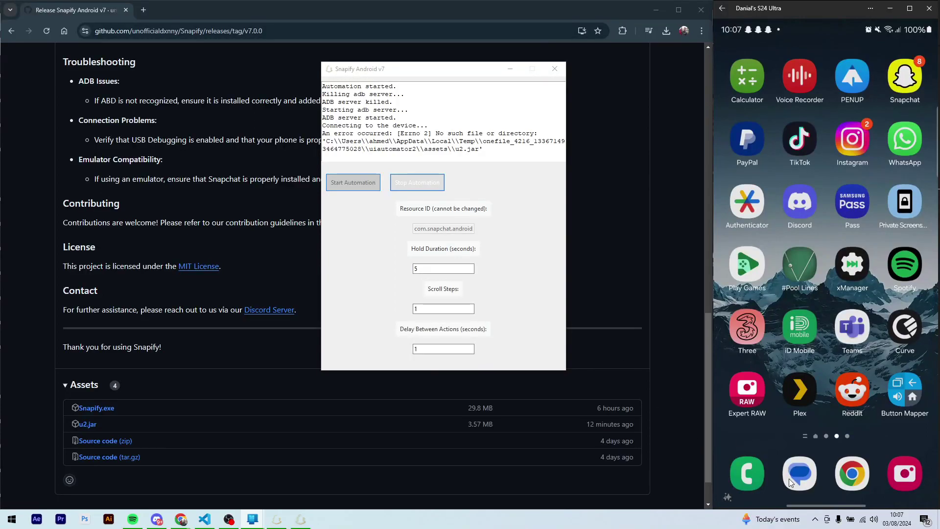
left_click_drag(825, 511, 833, 390)
left_click(833, 390)
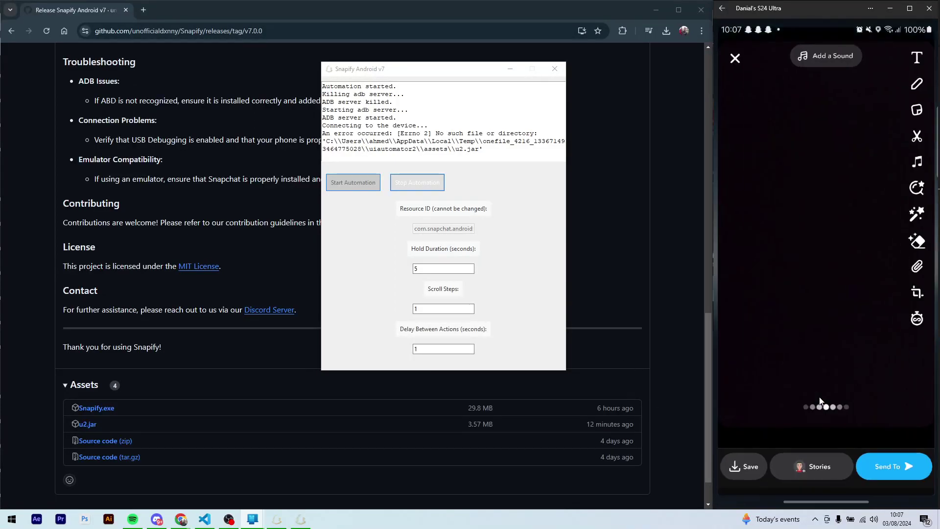
left_click_drag(823, 509, 811, 349)
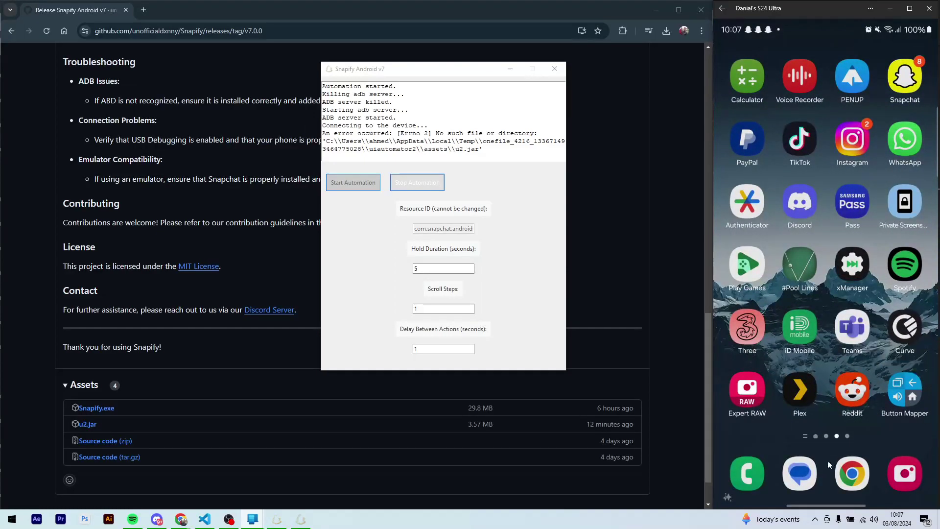
left_click_drag(838, 478, 838, 354)
left_click(832, 415)
Stop and restart Snapify's automation, allow USB debugging on the phone, and confirm
left_click(409, 205)
left_click(412, 190)
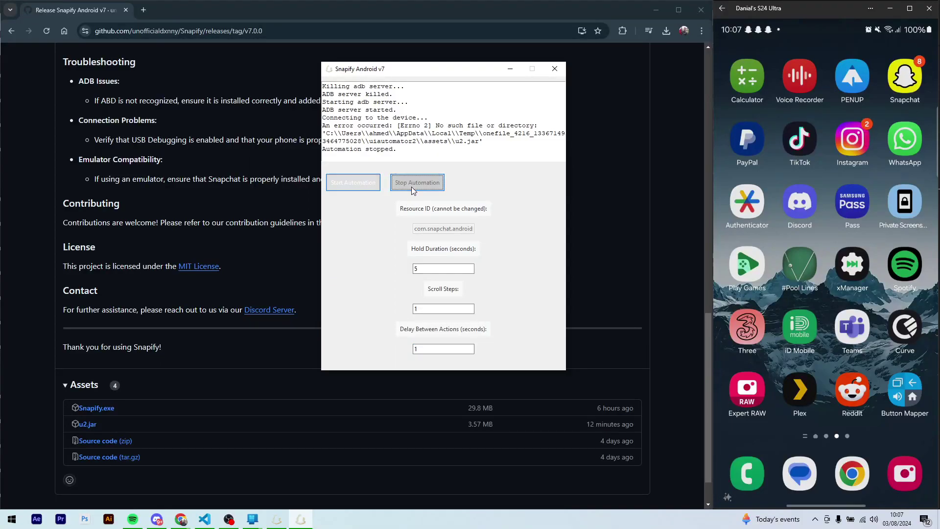
left_click(371, 188)
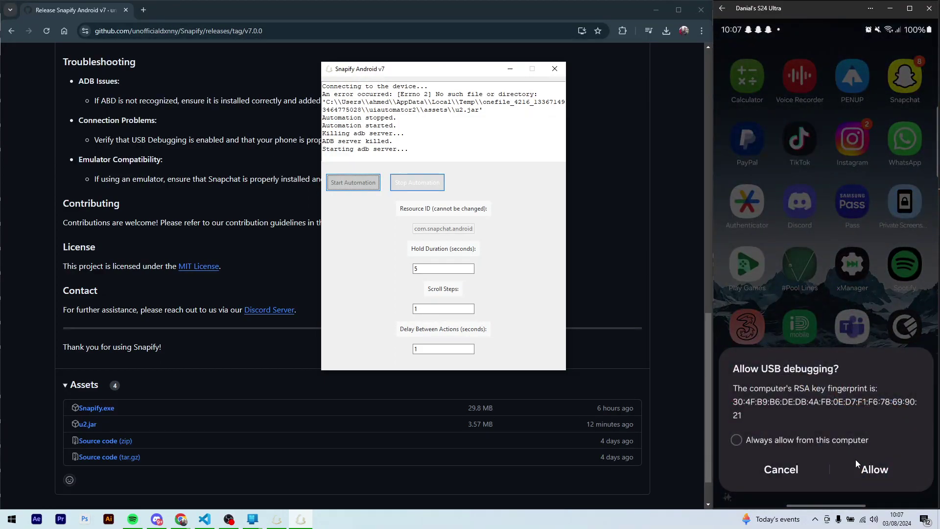
left_click(875, 465)
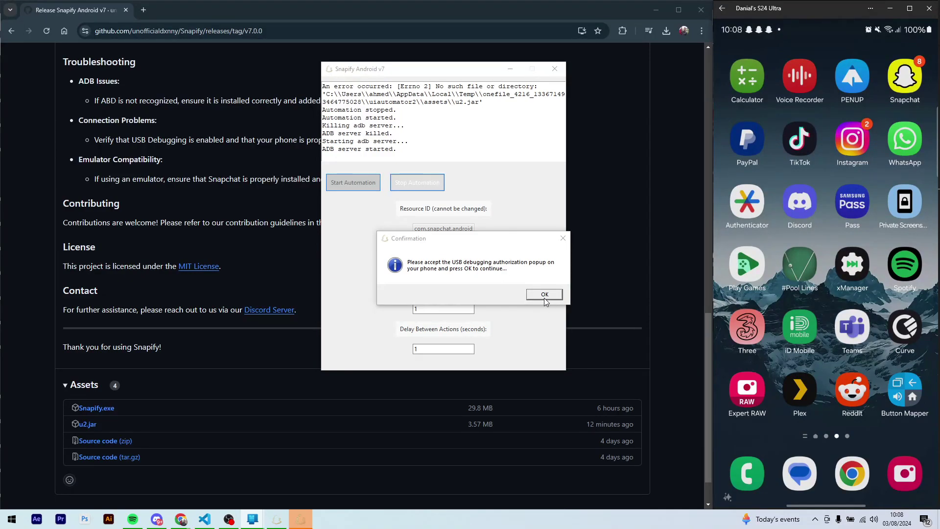
left_click(556, 299)
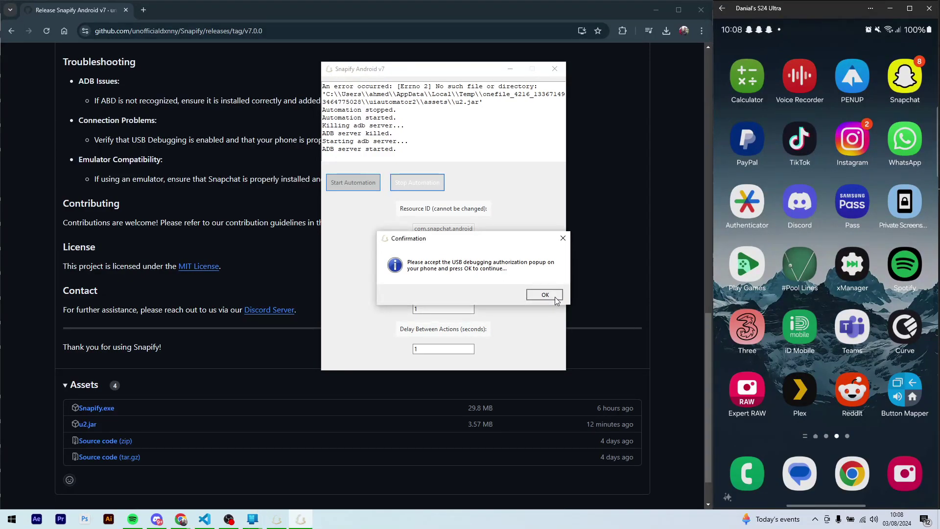
left_click(556, 296)
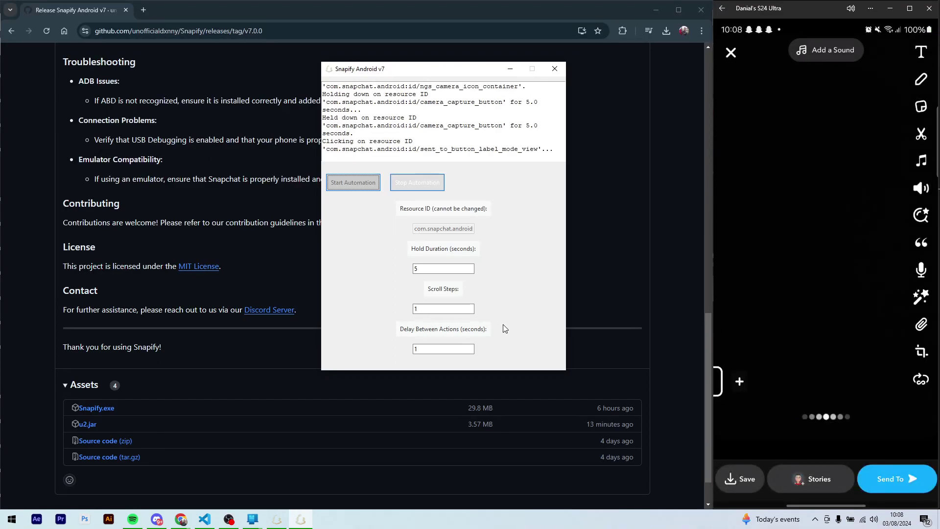
Change Hold Duration to 10 so each recorded snap lasts 10 seconds
double_click(451, 269)
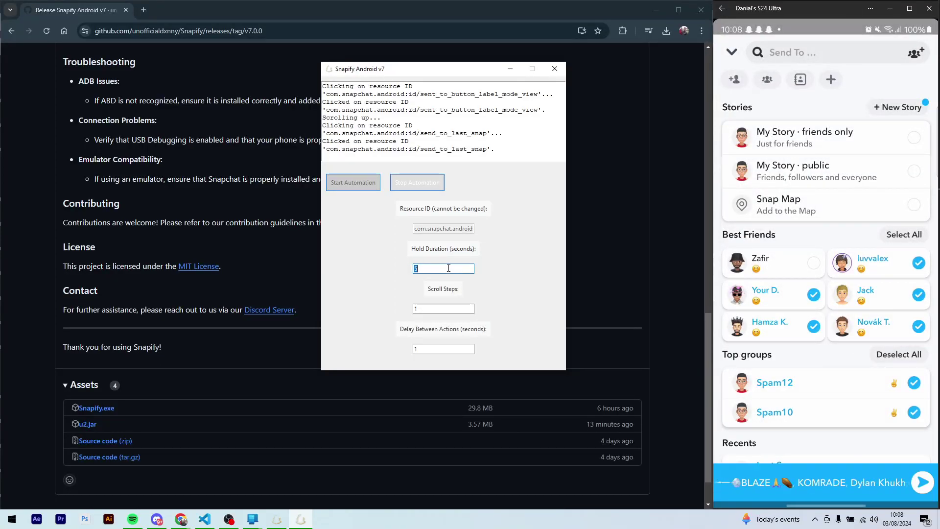
type("10")
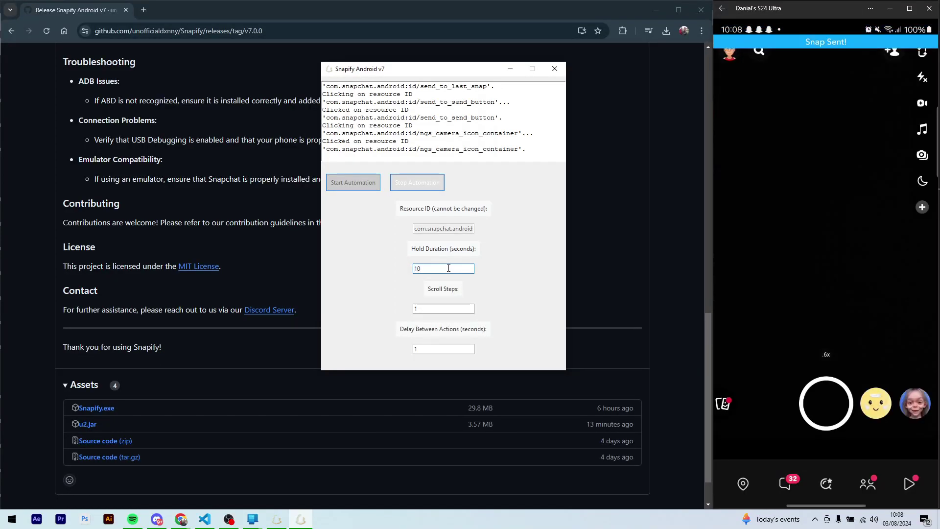
left_click(422, 310)
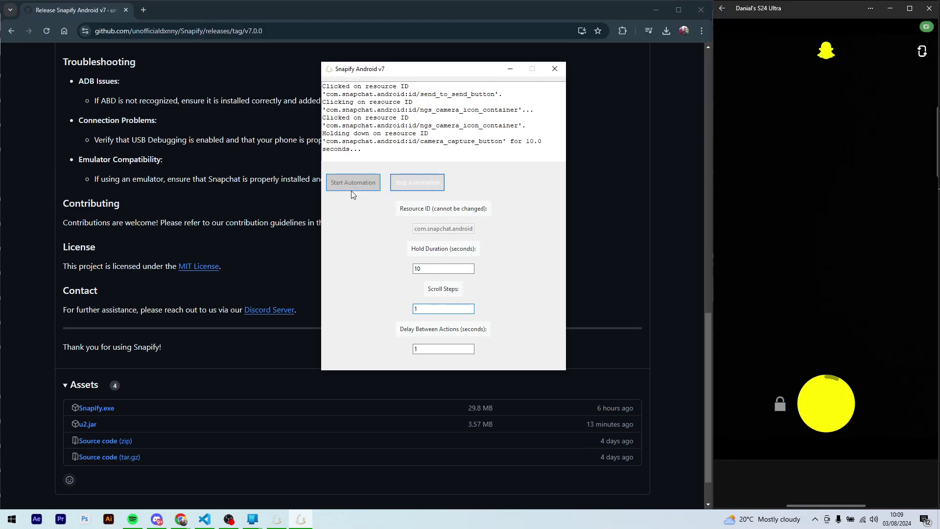
Minimize Snapify, restore it from the taskbar, and reposition its window at the screen's top-left
left_click(509, 68)
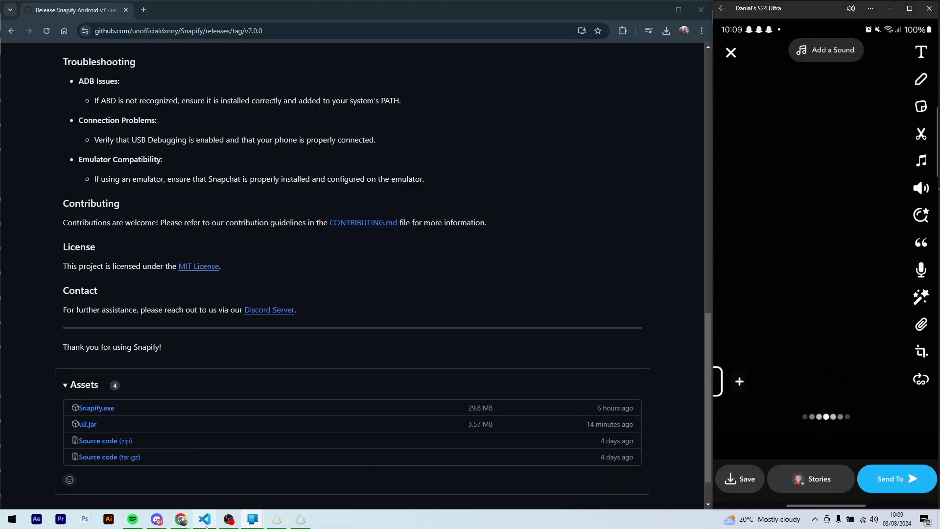
mouse_move(230, 518)
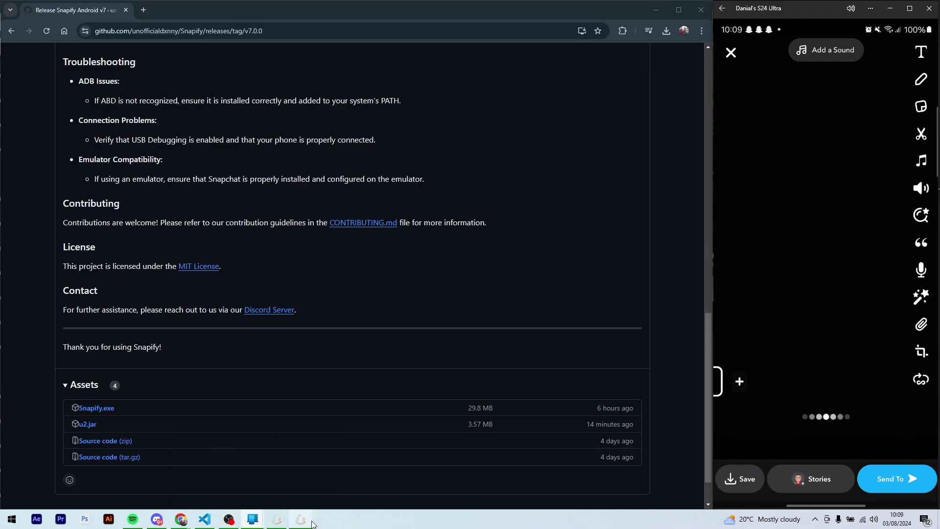
mouse_move(300, 518)
left_click(307, 486)
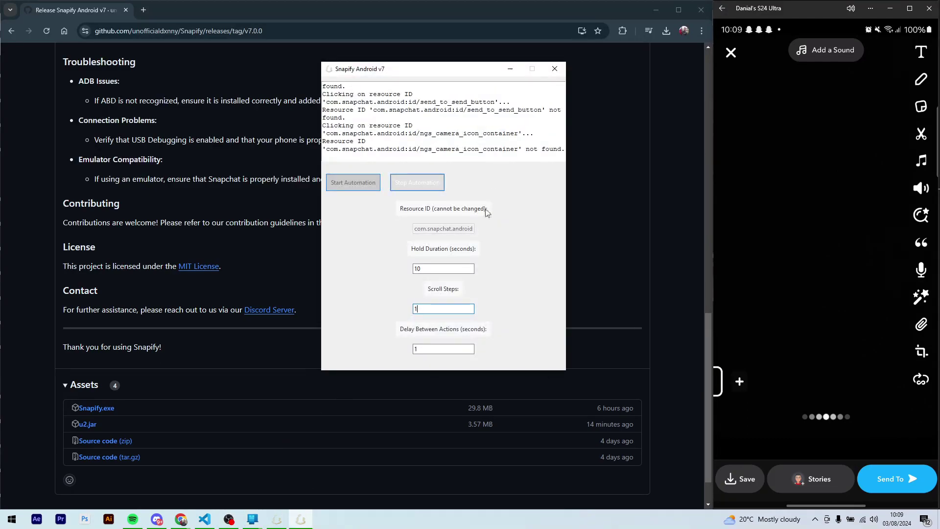
left_click_drag(454, 74, 199, 72)
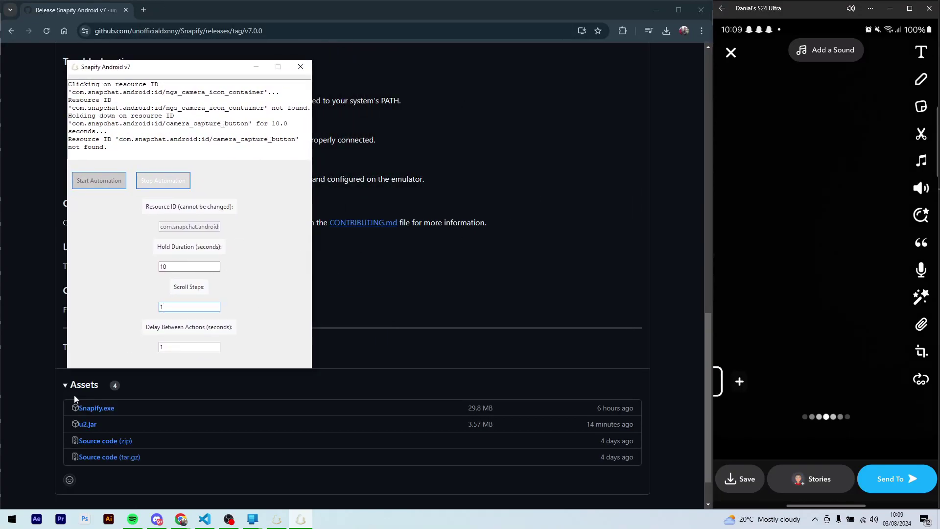